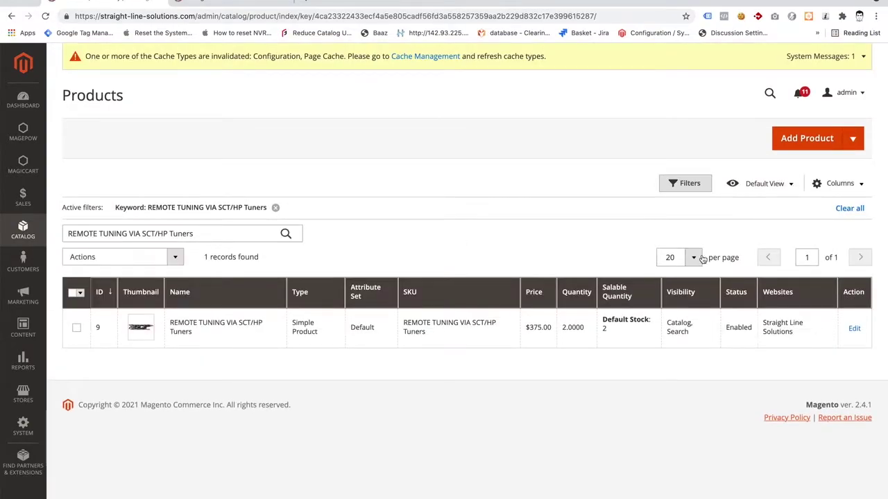
Start a new simple product and try to save the form with its required fields left empty
click(853, 142)
click(805, 163)
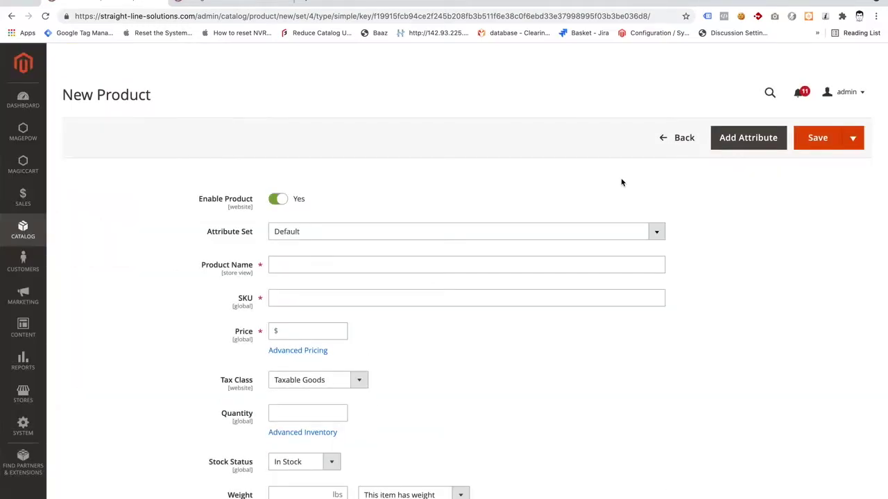
click(812, 141)
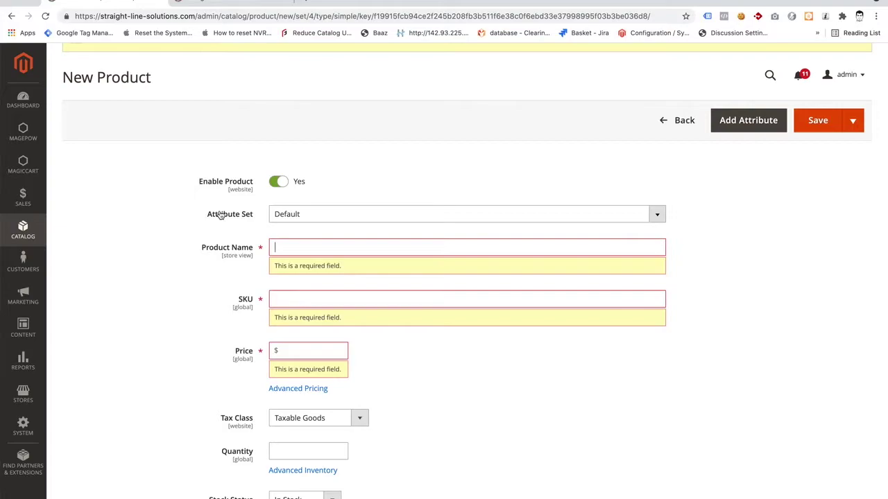
Examine the enable switch, attribute set options, product name and SKU fields of the new product form
click(278, 181)
click(280, 182)
click(319, 220)
click(319, 220)
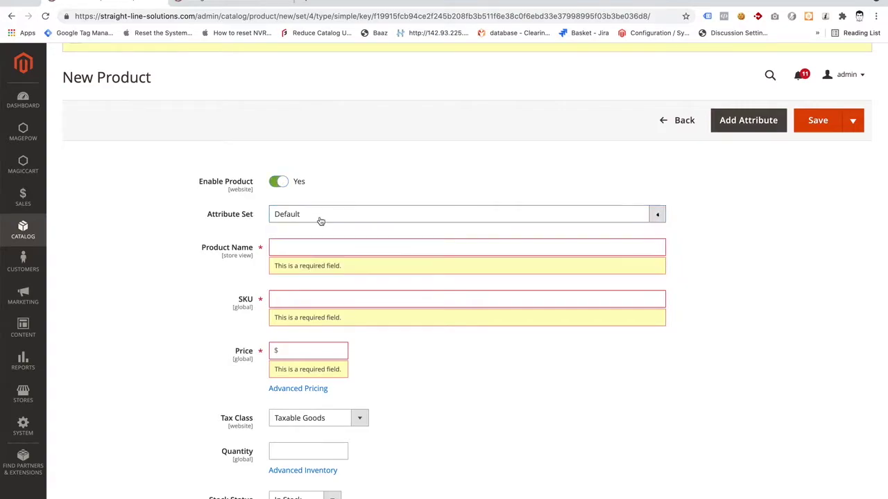
scroll(190, 230, down, 1)
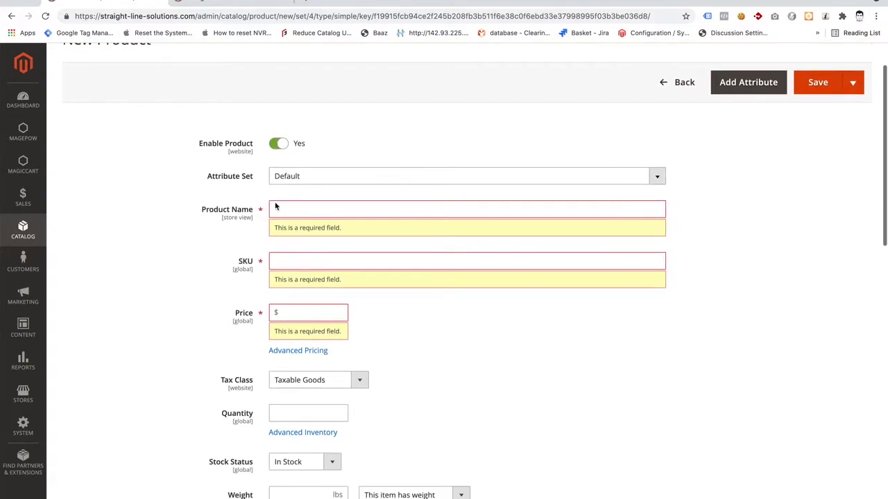
click(318, 216)
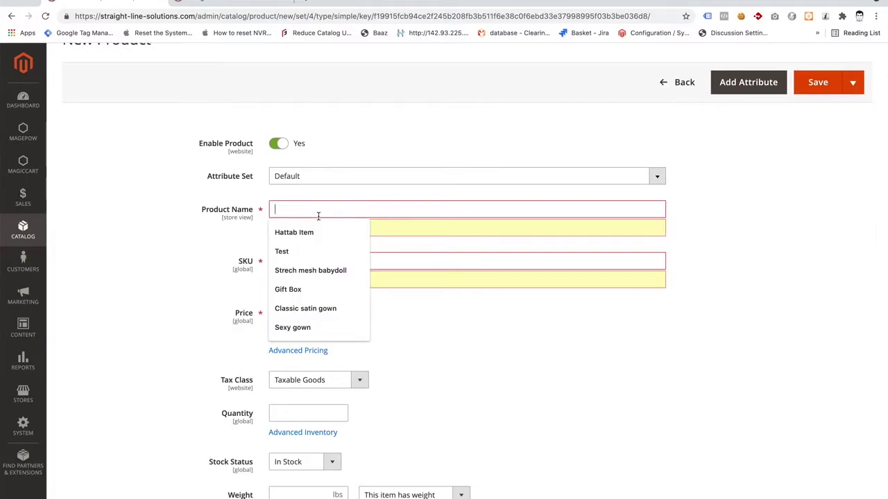
click(426, 266)
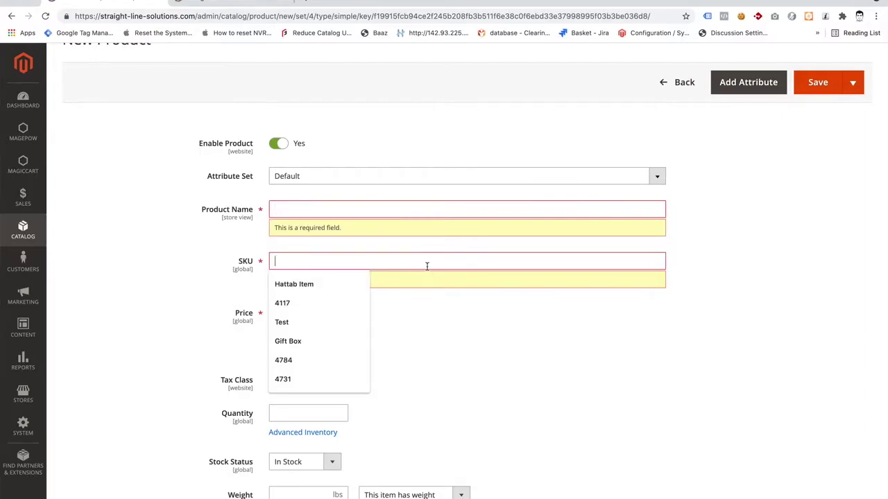
click(457, 317)
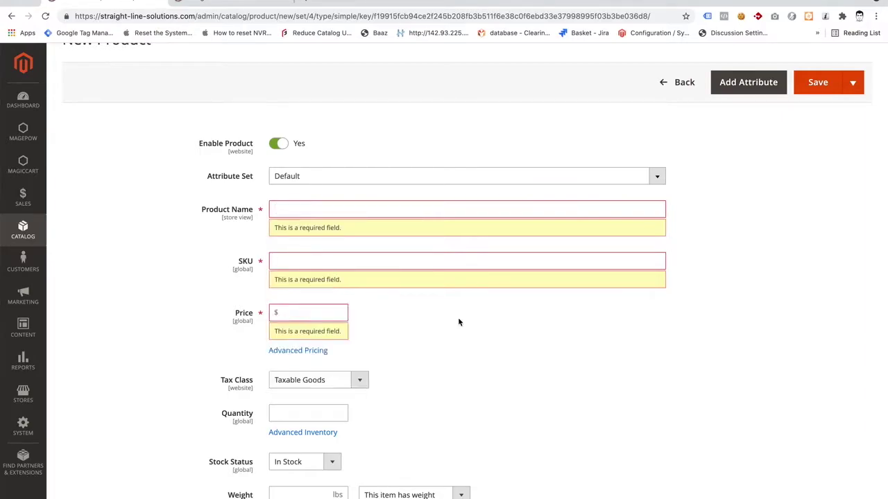
Set the product's price to $120
click(294, 313)
scroll(295, 312, up, 1)
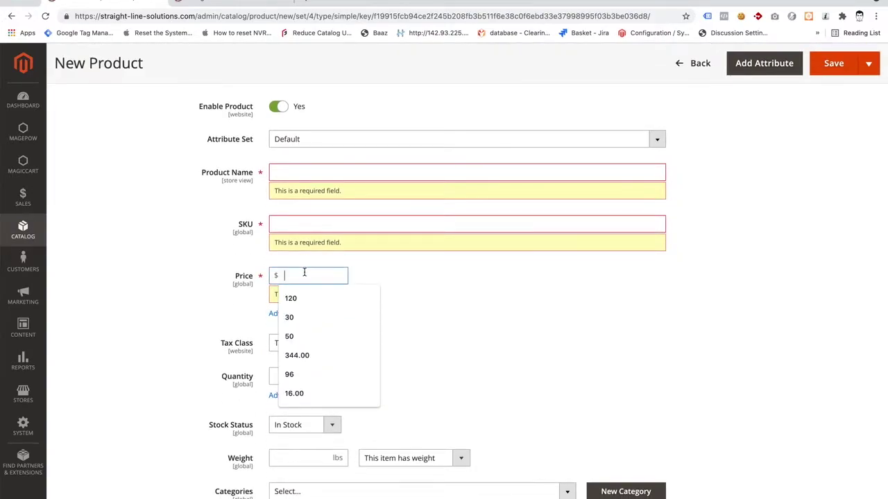
click(305, 297)
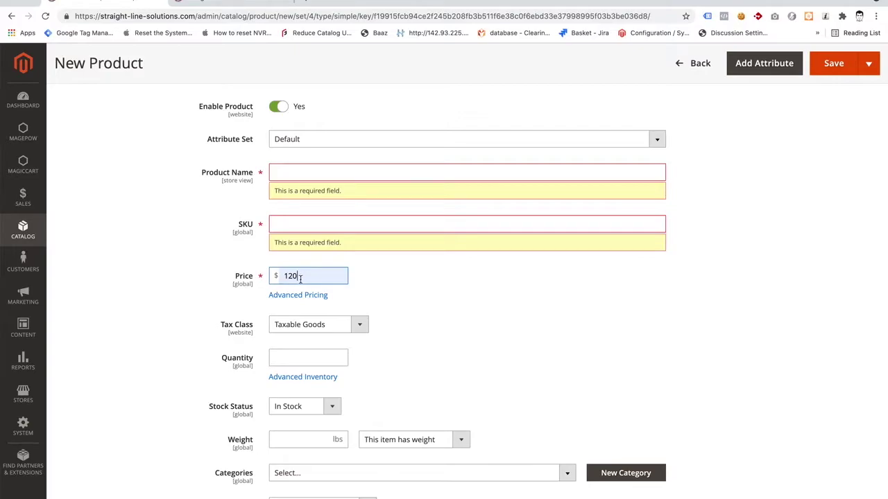
Review the special price, special price dates, cost and customer group price settings in Advanced Pricing
click(303, 302)
click(330, 157)
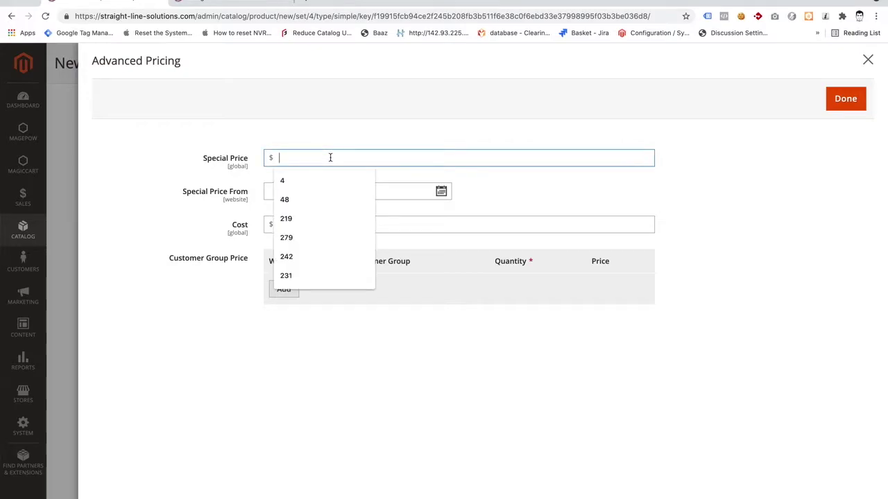
click(222, 200)
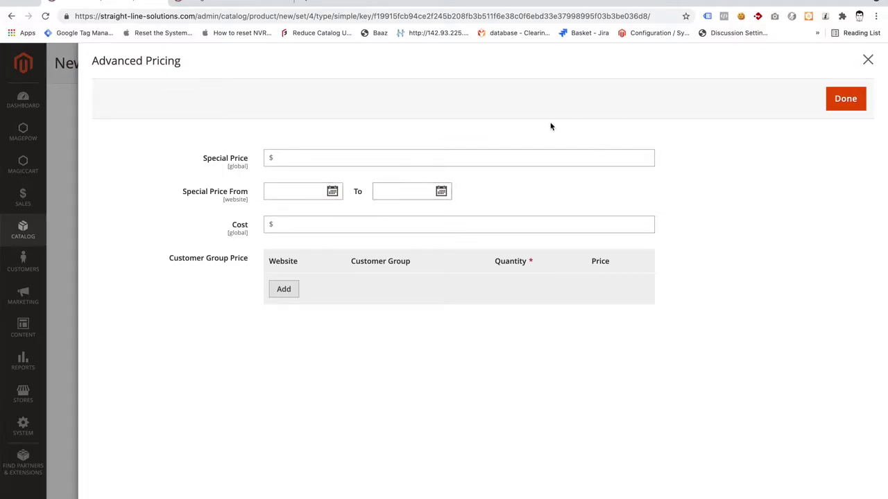
click(845, 99)
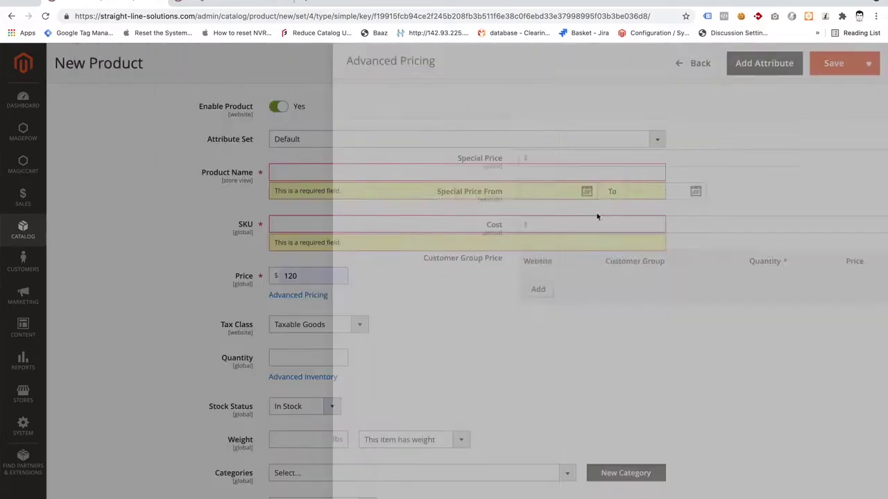
Check the storefront's Deals of the Season section and compare it with the product's Advanced Pricing settings
click(251, 8)
scroll(252, 212, down, 6)
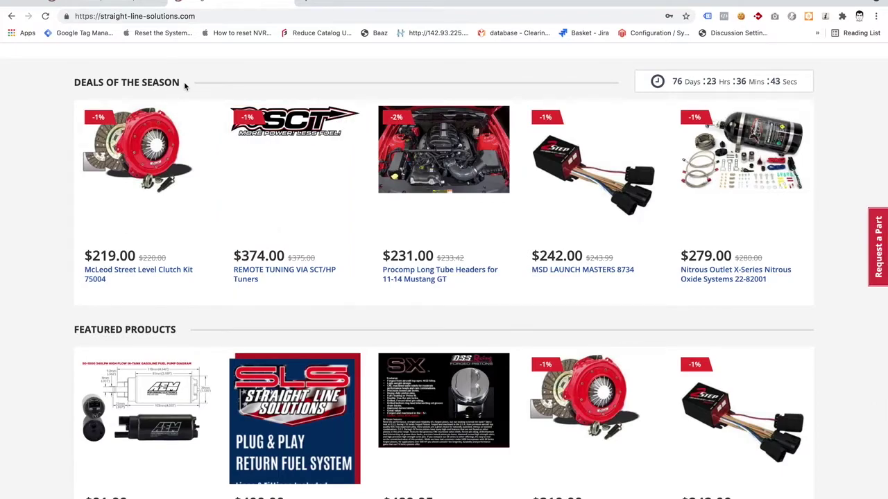
triple_click(161, 82)
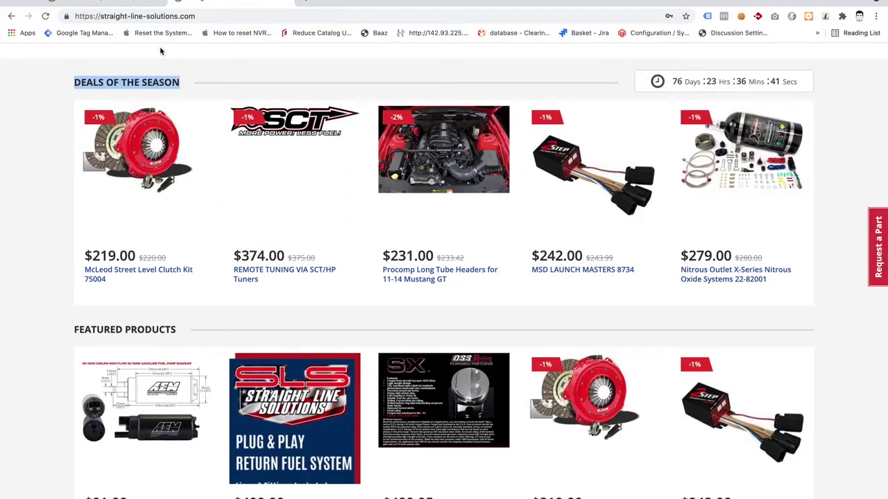
click(136, 7)
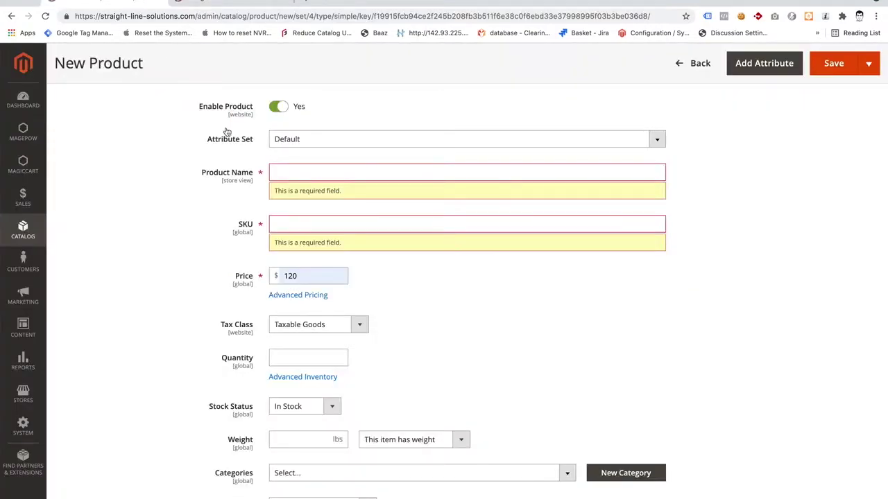
click(291, 296)
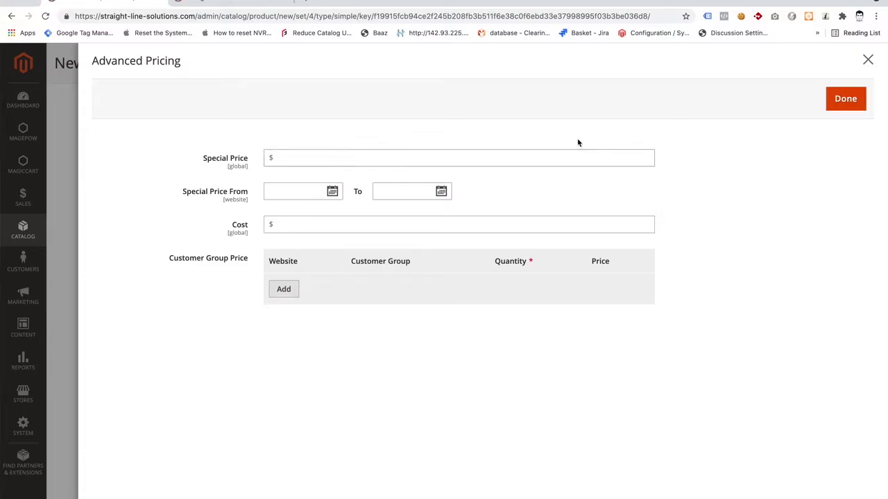
click(845, 99)
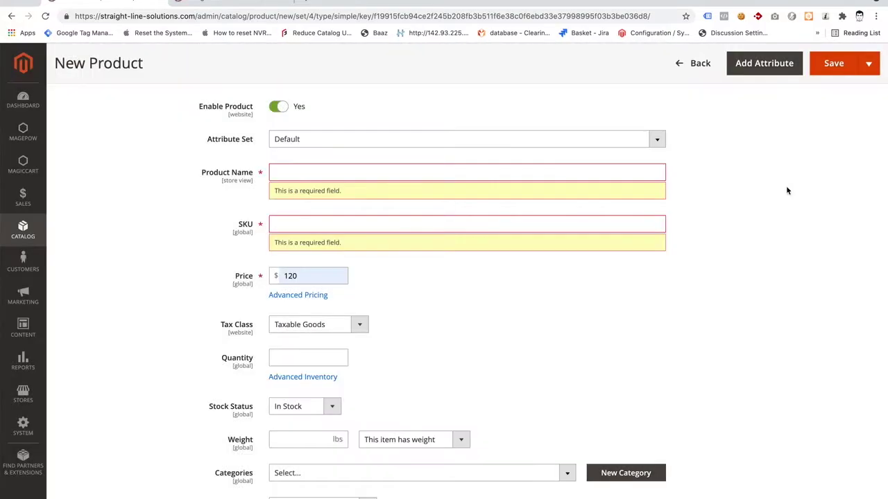
Set the product's tax class to None and its quantity to 20
scroll(787, 190, down, 2)
scroll(786, 190, down, 1)
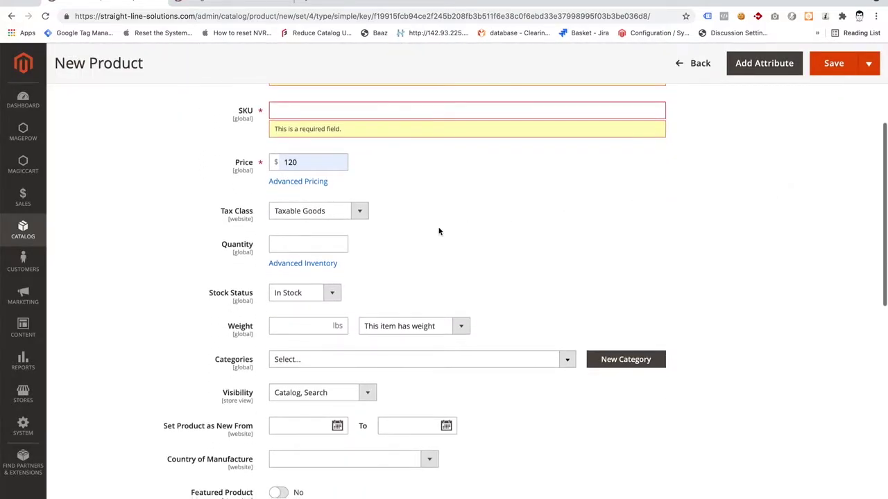
click(306, 212)
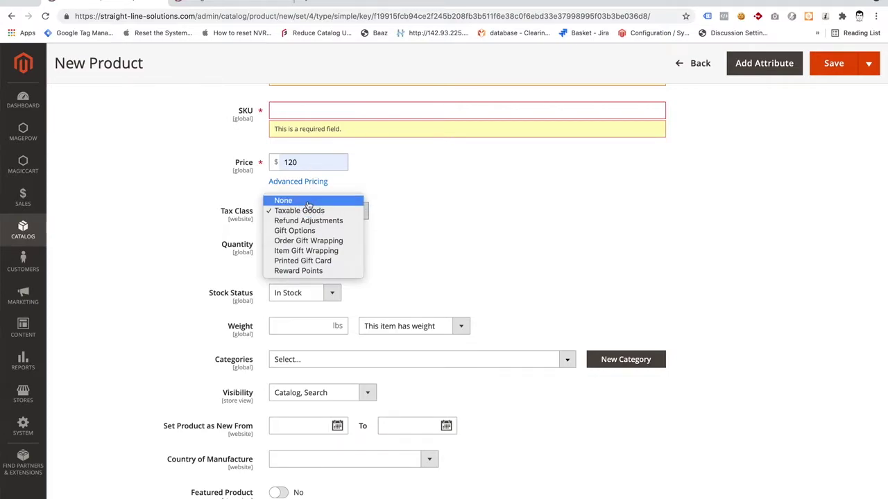
click(308, 202)
scroll(391, 247, down, 1)
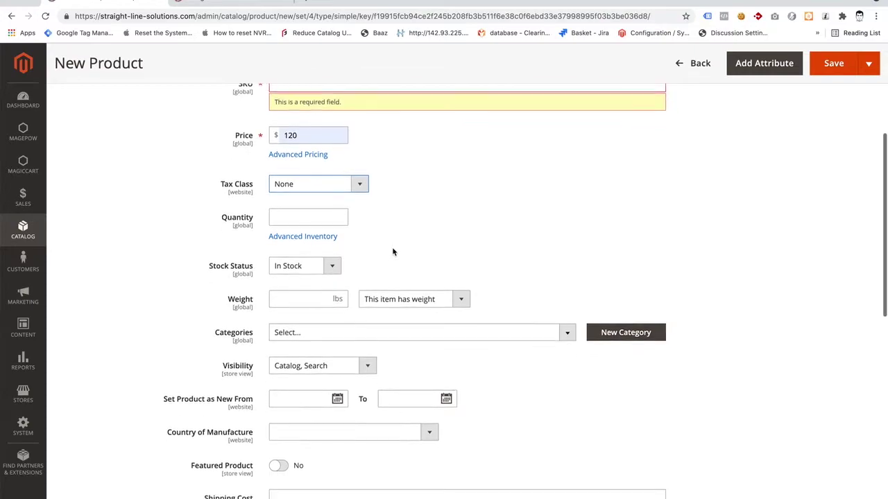
click(323, 214)
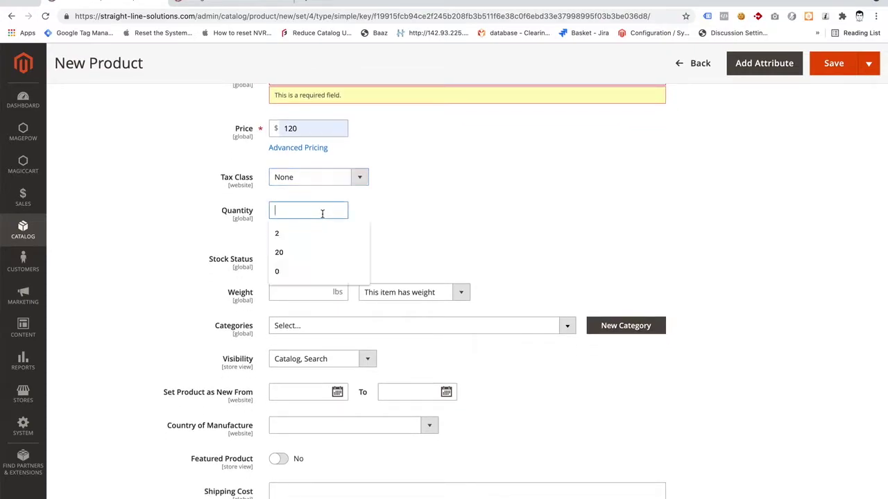
click(341, 251)
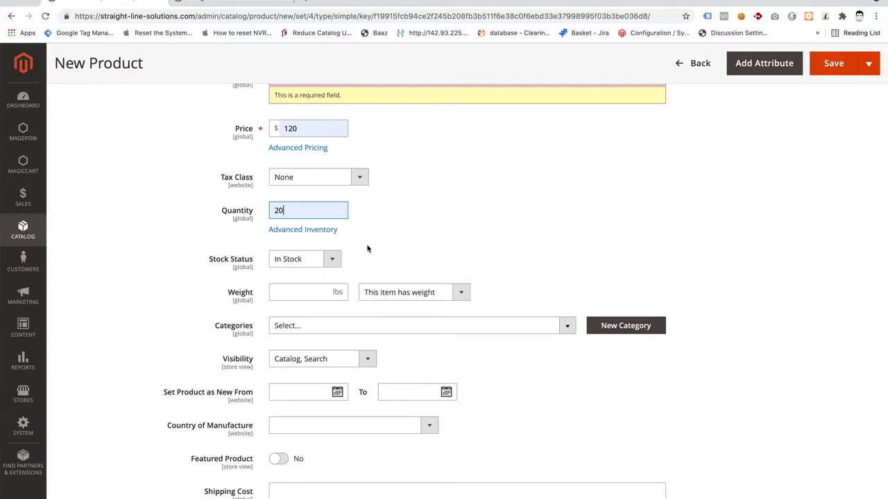
Review the available stock status options and the weight field of the new product
scroll(367, 247, down, 2)
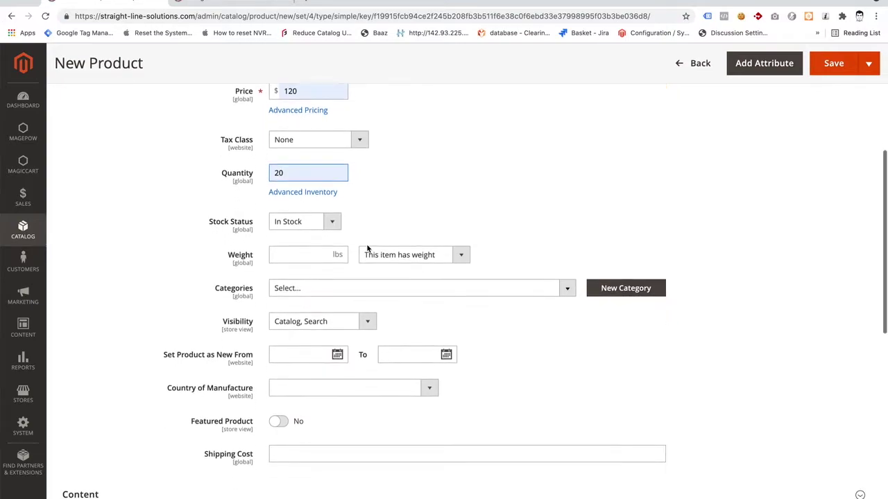
click(303, 222)
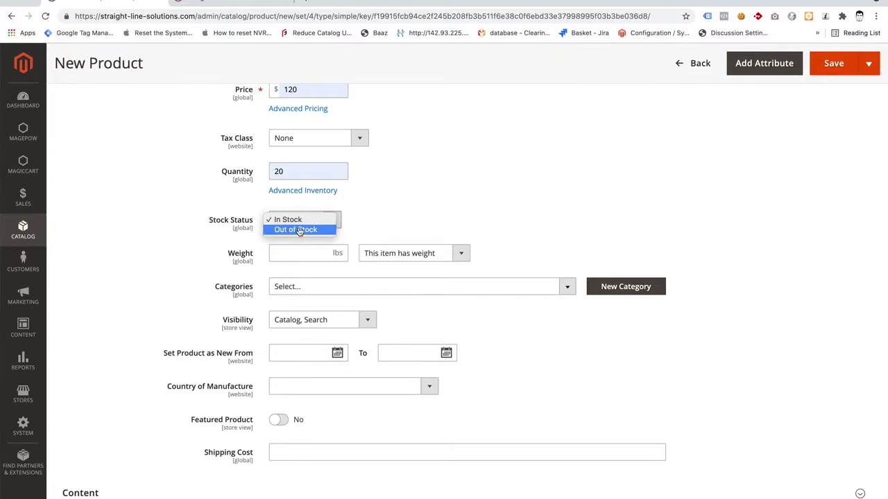
click(364, 223)
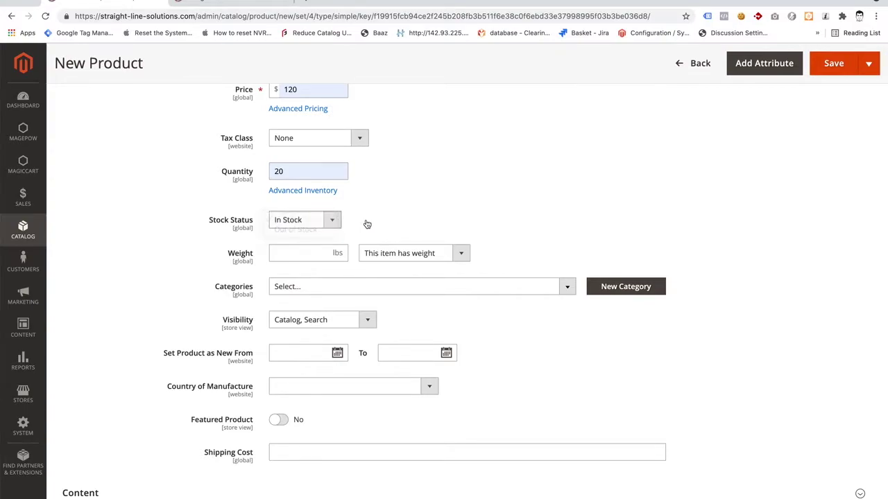
click(319, 251)
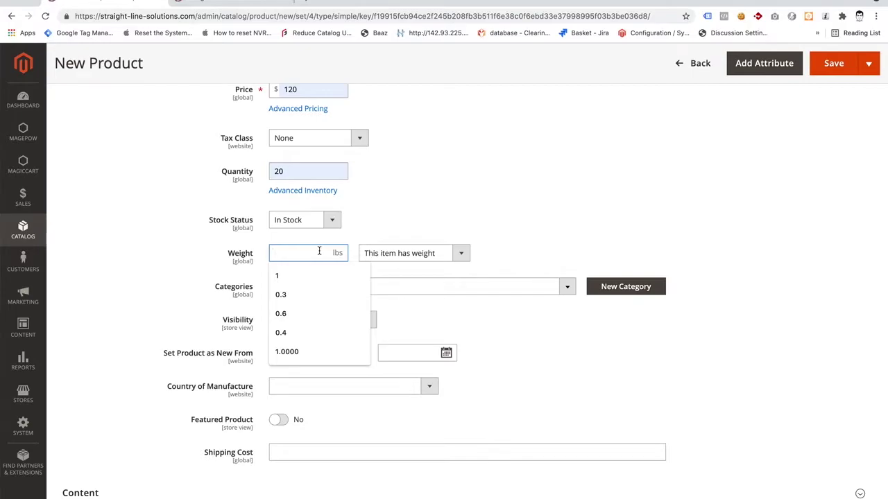
click(136, 264)
Assign the AIR/FUEL DELIVERY and HANDHELD TUNERS/STANDALONE ENGINE MANAGEMENT categories to the product, adding and removing ENGINE PARTS along the way
scroll(137, 263, down, 2)
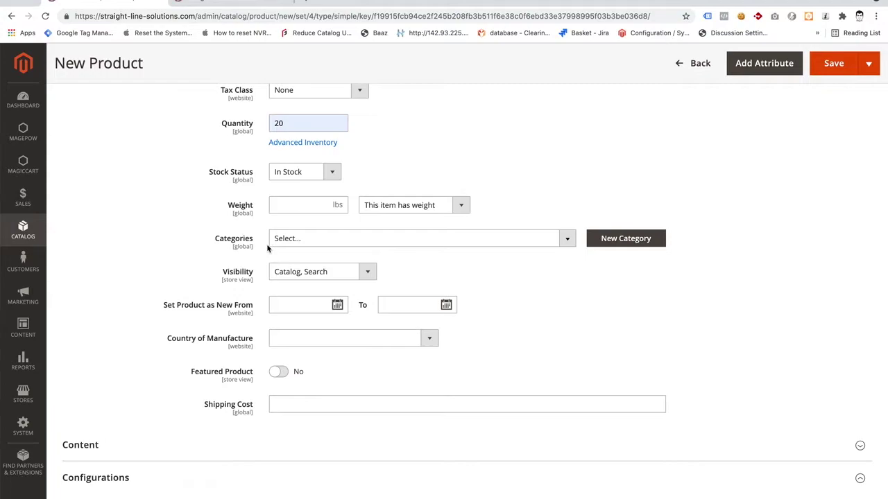
click(315, 241)
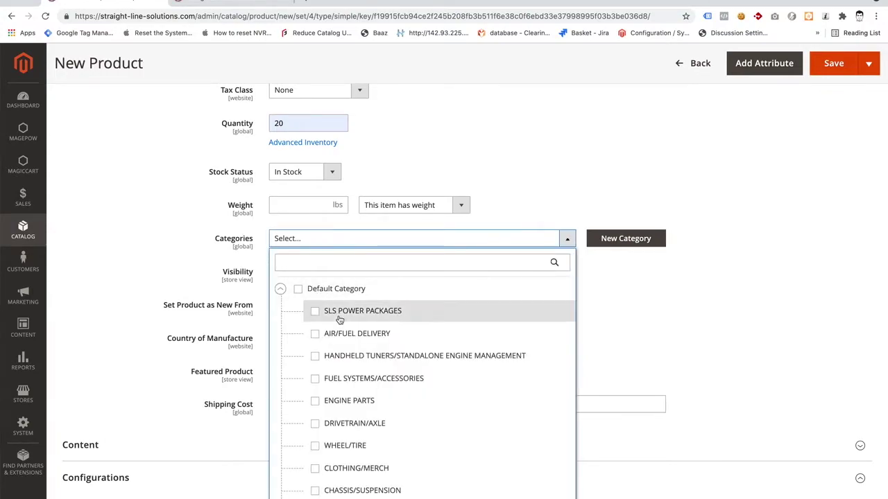
scroll(338, 318, down, 2)
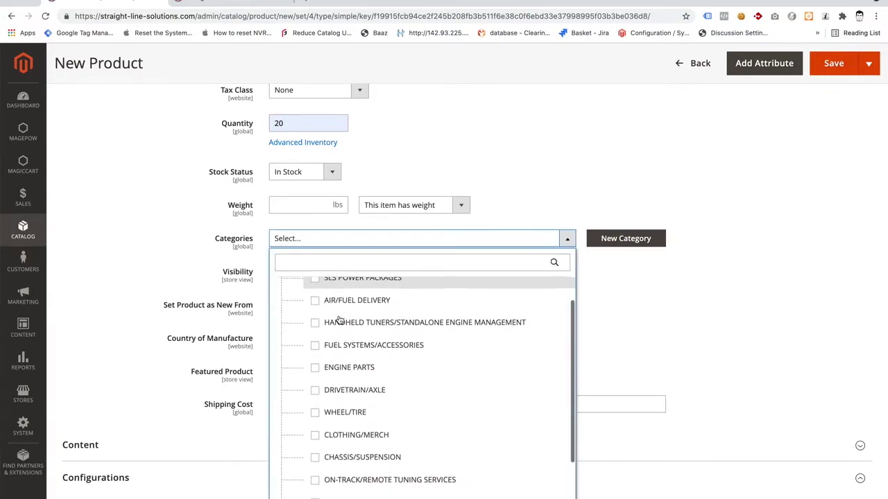
scroll(340, 319, down, 3)
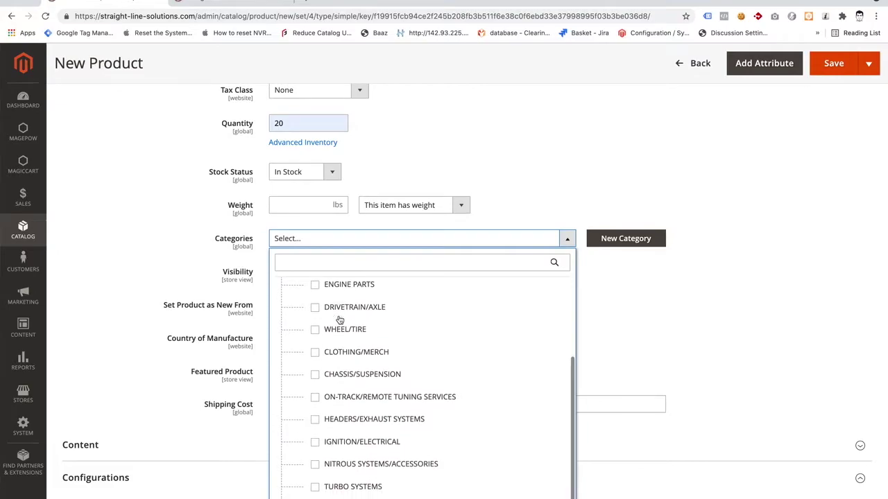
scroll(340, 319, down, 3)
scroll(340, 319, up, 4)
scroll(340, 319, up, 3)
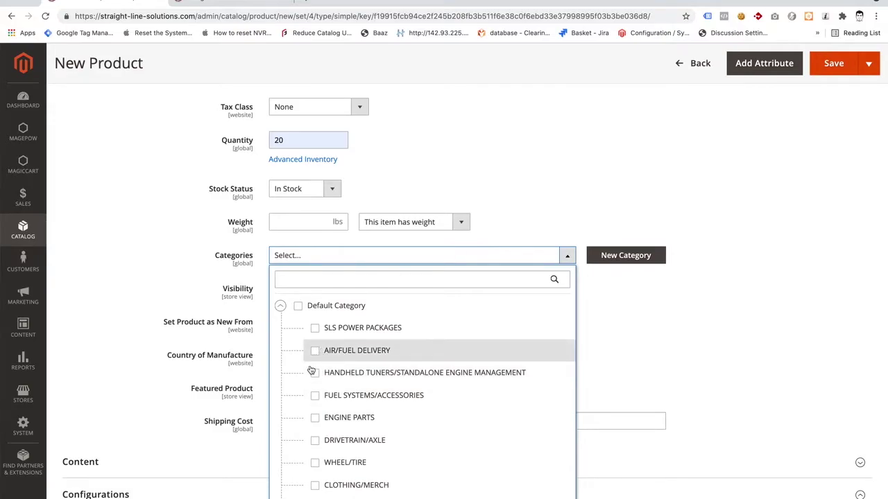
click(314, 420)
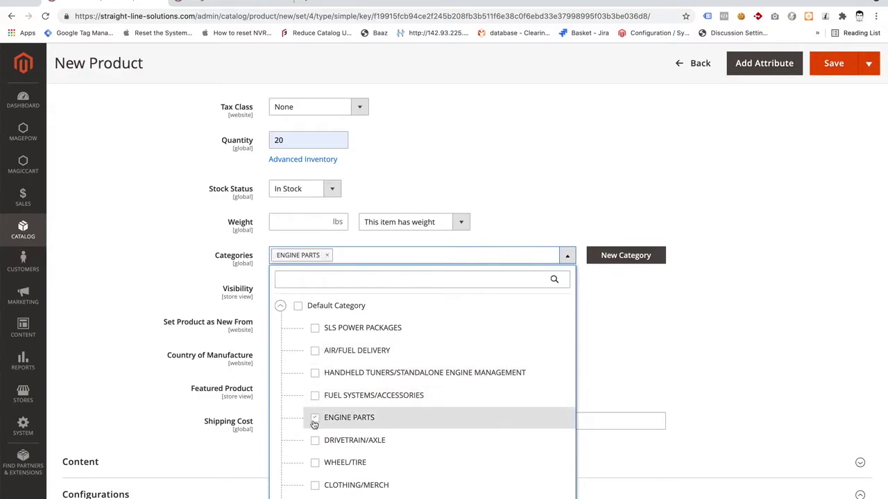
click(314, 372)
click(314, 350)
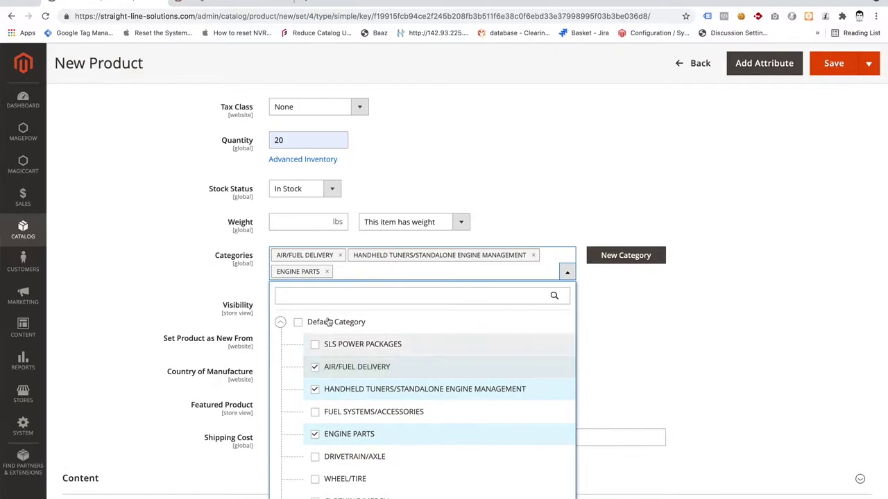
click(326, 271)
click(143, 285)
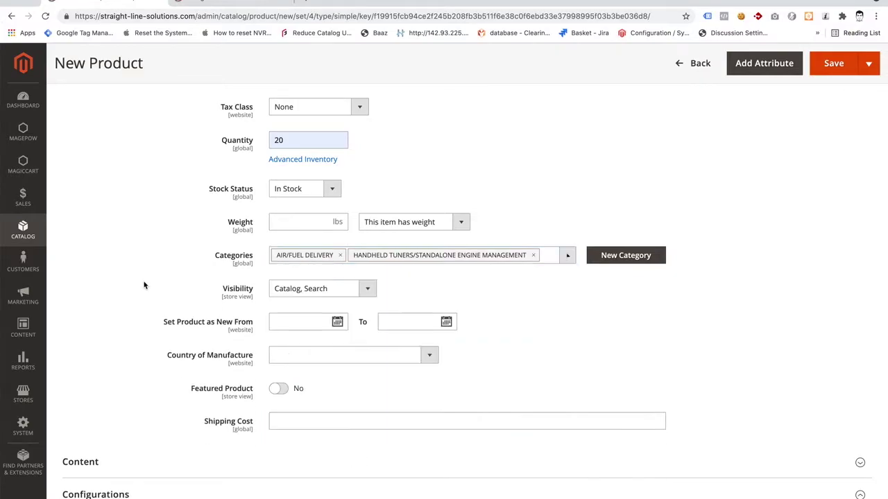
scroll(143, 285, down, 2)
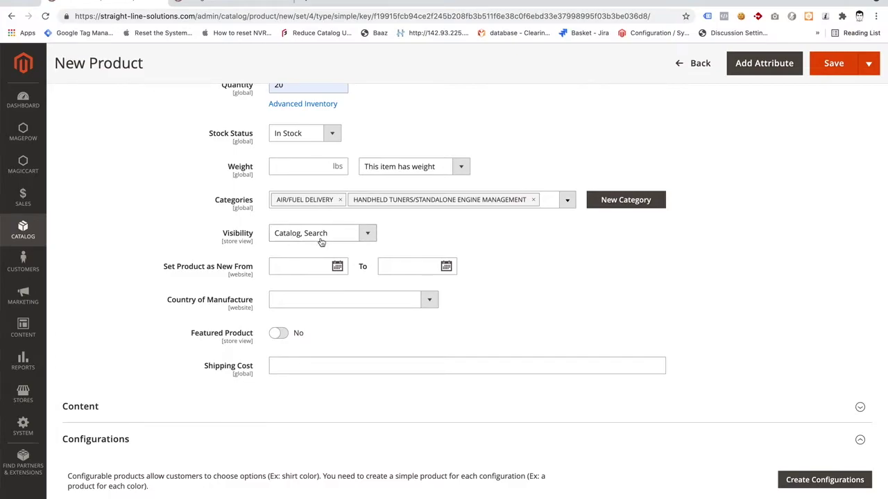
Review the new product's visibility options and view the AIR/FUEL DELIVERY category page on the storefront
click(281, 242)
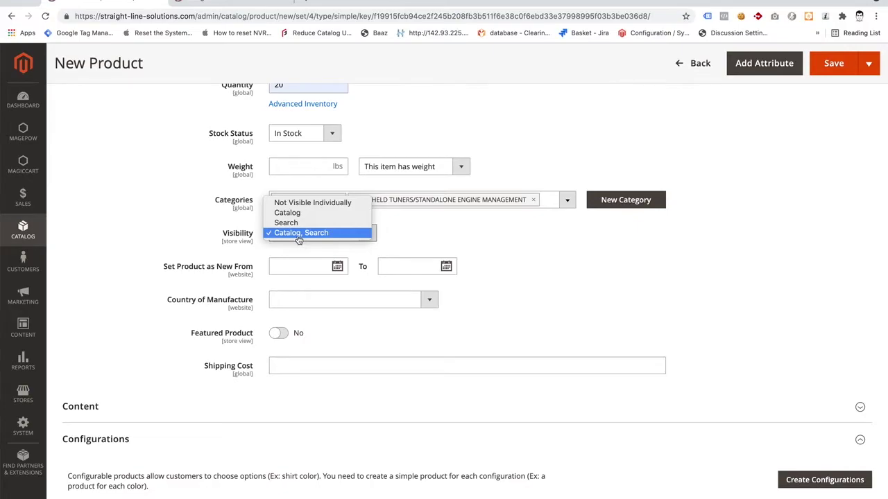
click(224, 1)
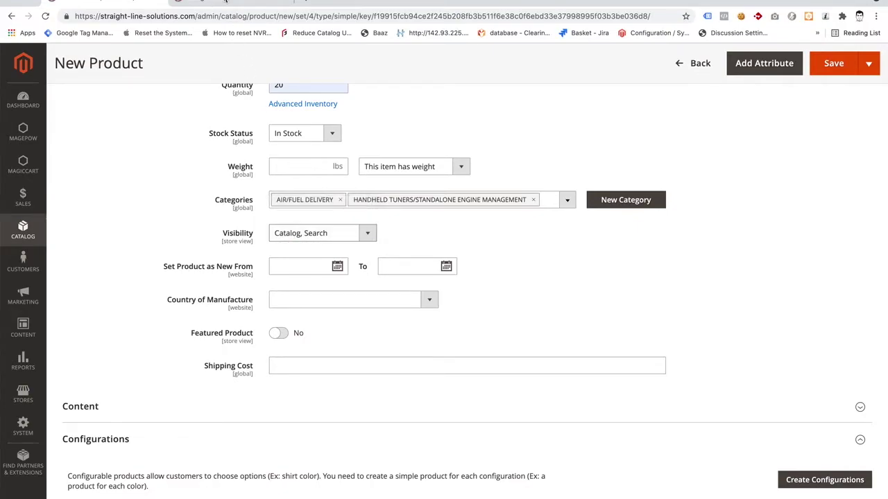
click(225, 1)
scroll(233, 159, up, 10)
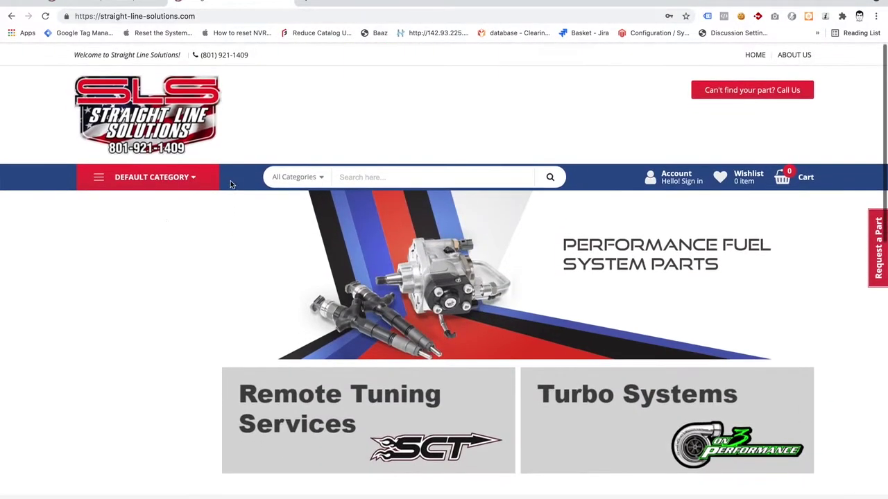
click(164, 176)
click(127, 226)
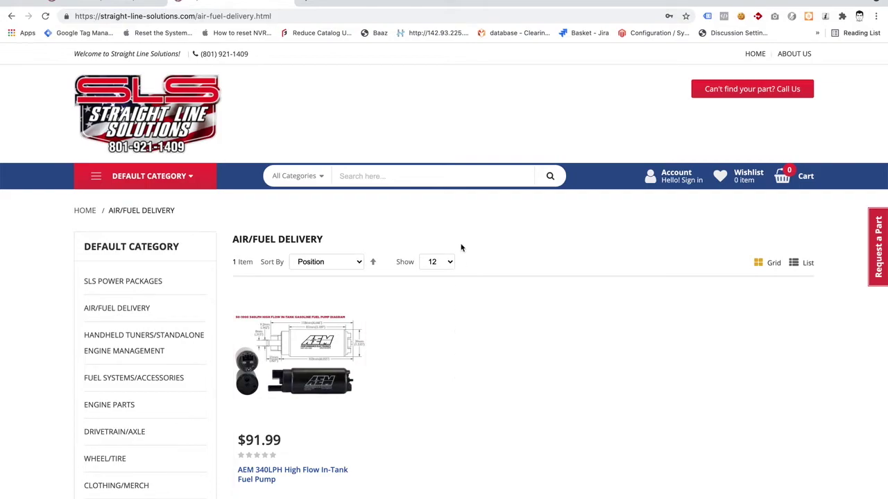
Search the storefront catalog for "aem"
click(471, 179)
text(aem)
key(Return)
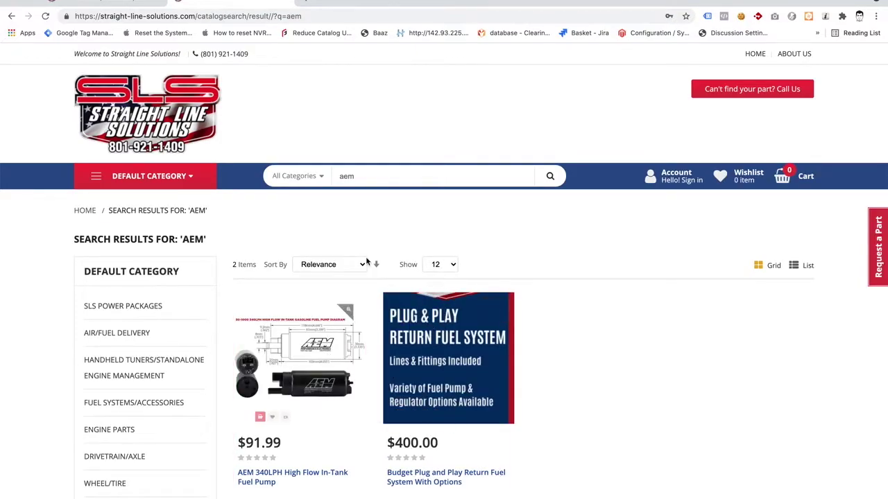
Return to the new product form and review the visibility choices again, keeping Catalog, Search
click(118, 3)
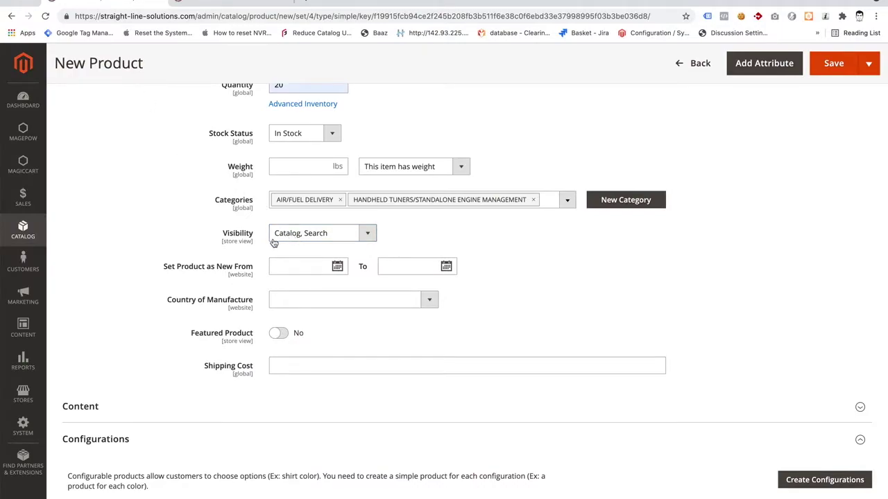
click(329, 236)
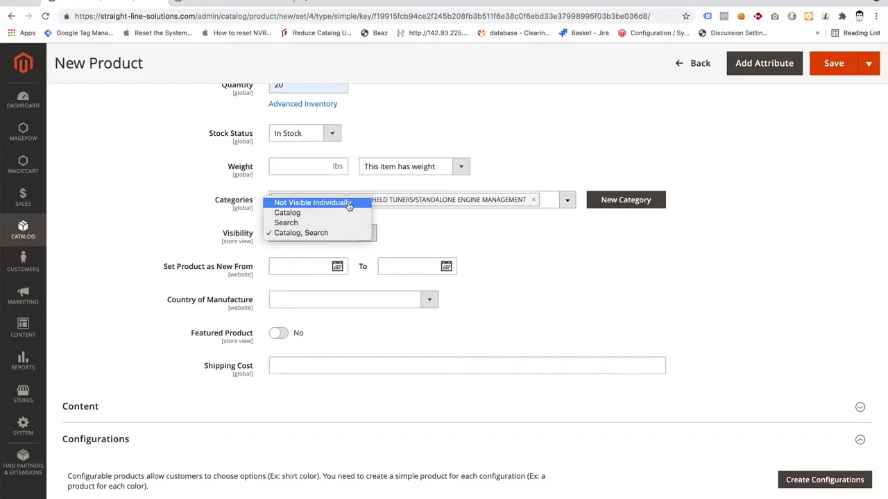
click(392, 224)
Try the Featured Product switch on and back off, and check the Featured Products section on the storefront home page
scroll(392, 224, down, 1)
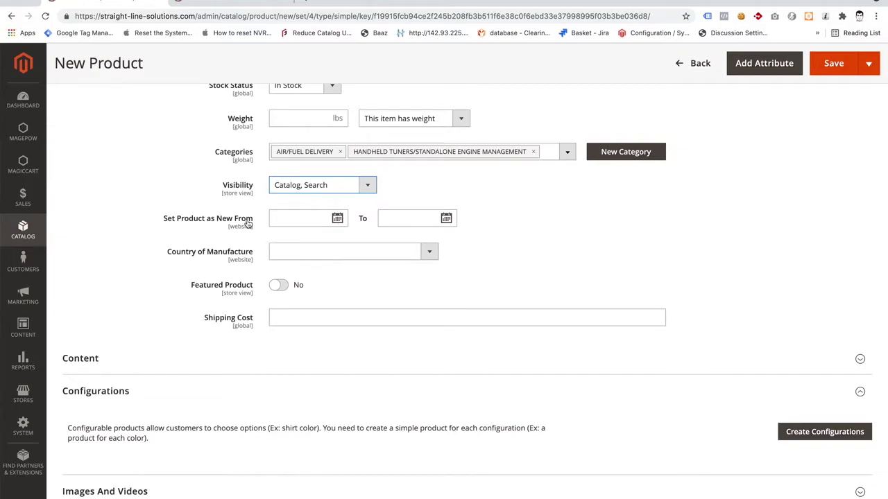
scroll(248, 224, down, 1)
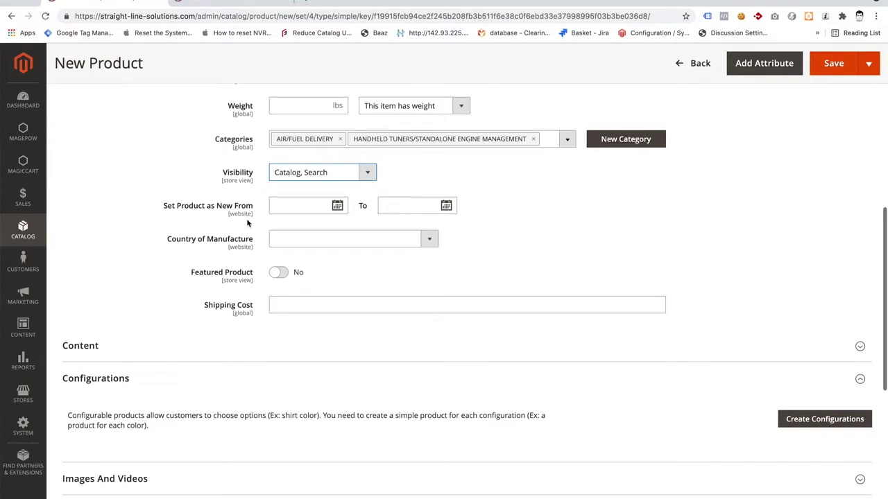
scroll(248, 224, down, 1)
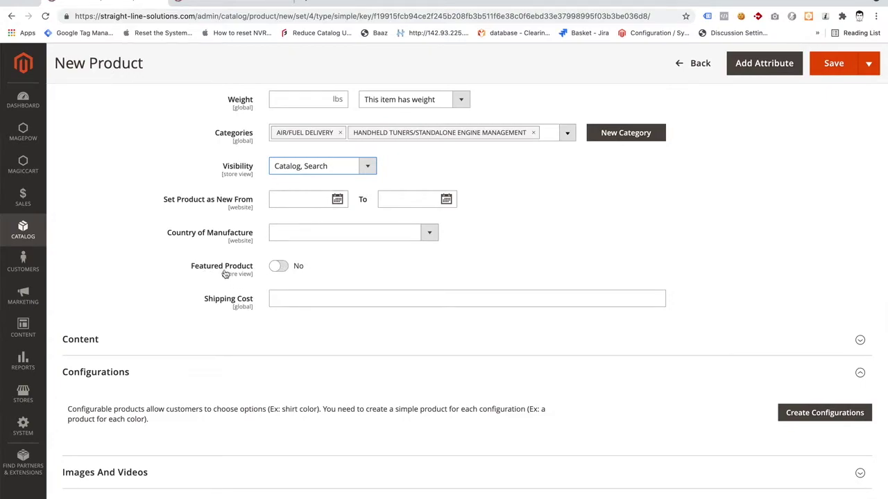
click(279, 270)
click(279, 269)
click(239, 5)
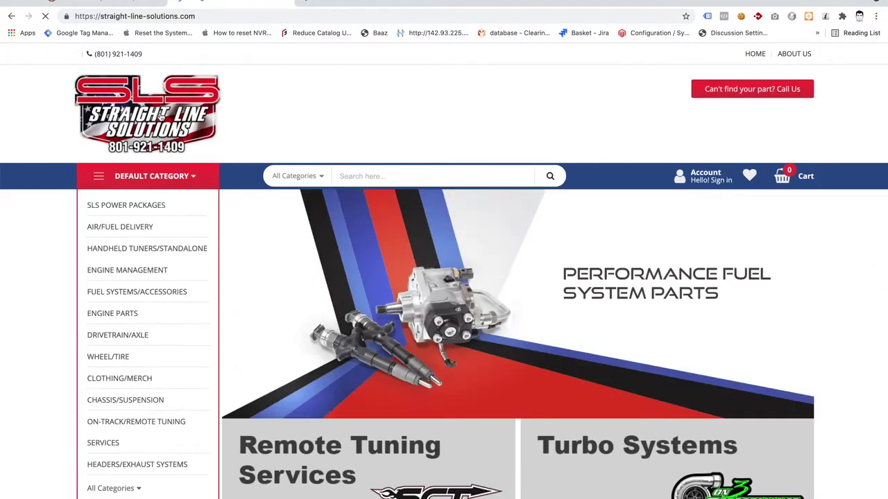
scroll(159, 115, down, 6)
scroll(160, 116, down, 3)
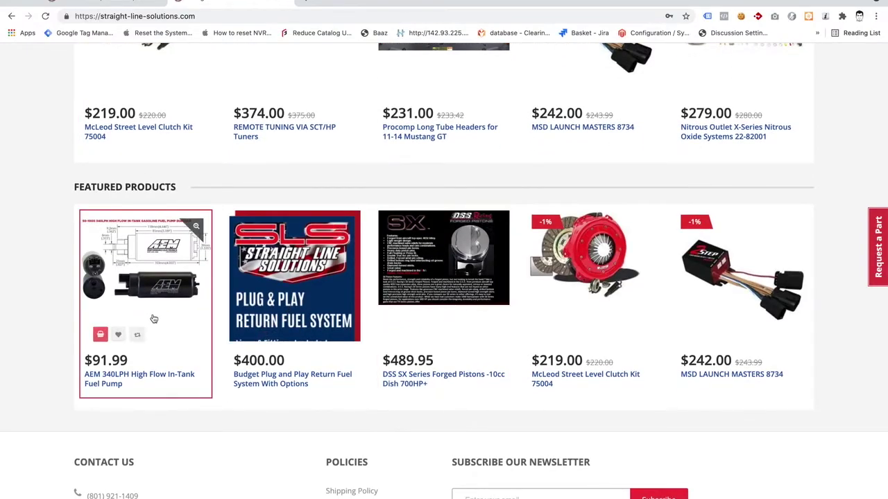
scroll(156, 298, up, 2)
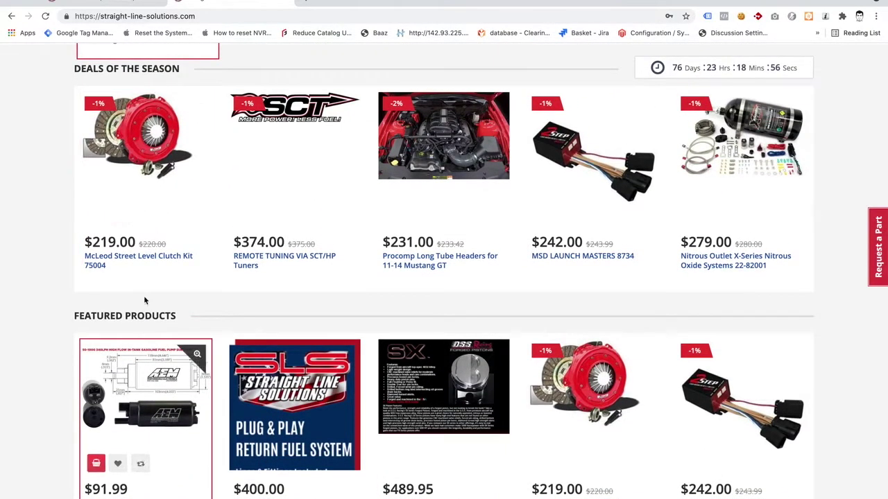
Expand the new product's Content section and review its Short Description and Description editors
click(104, 5)
scroll(135, 170, down, 2)
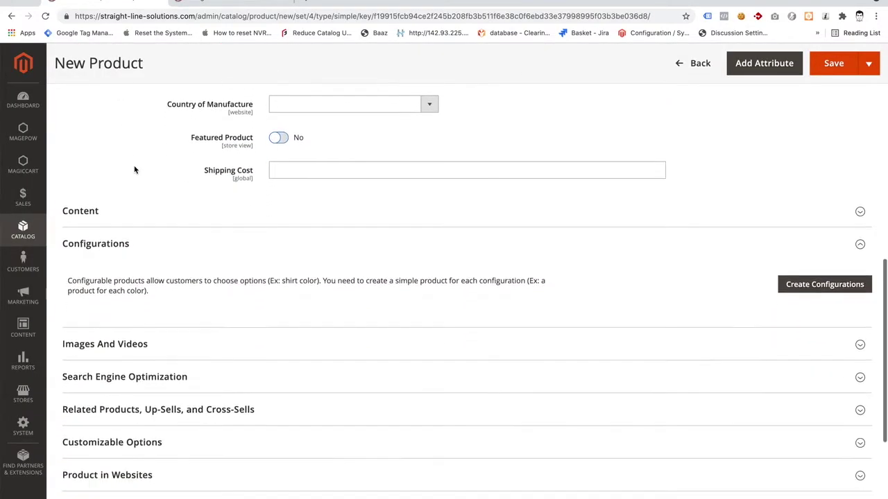
click(92, 214)
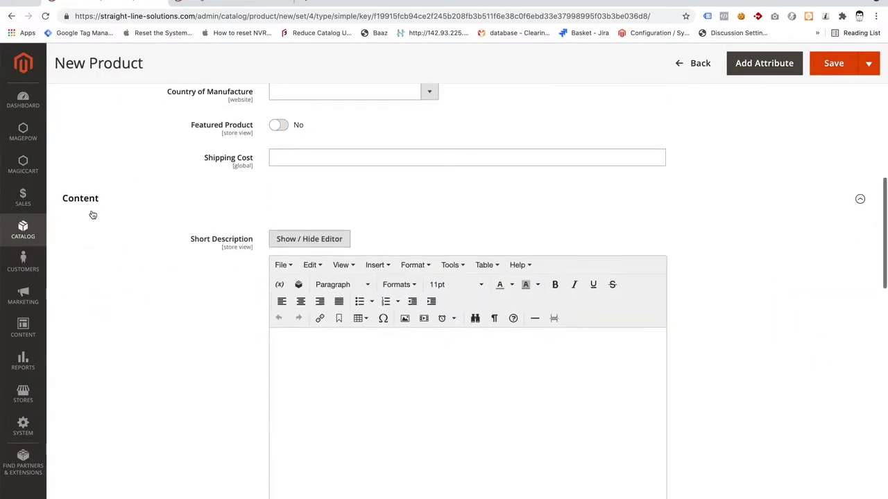
scroll(270, 268, down, 3)
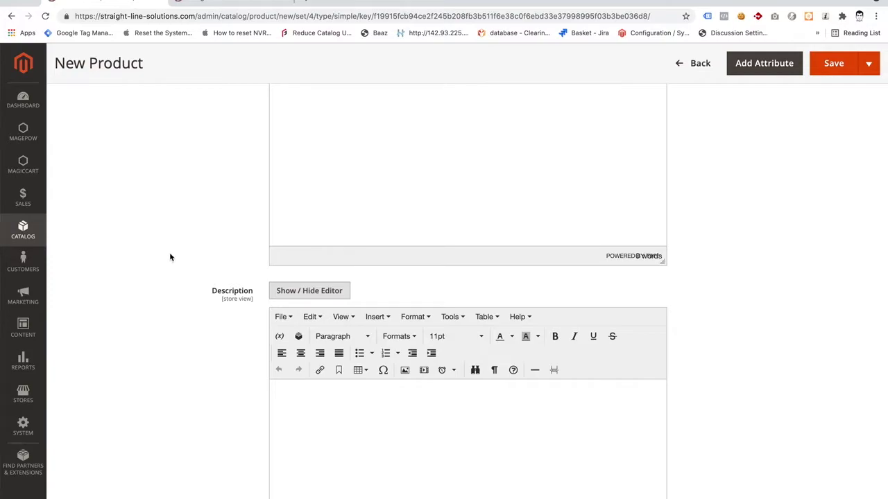
scroll(170, 257, down, 5)
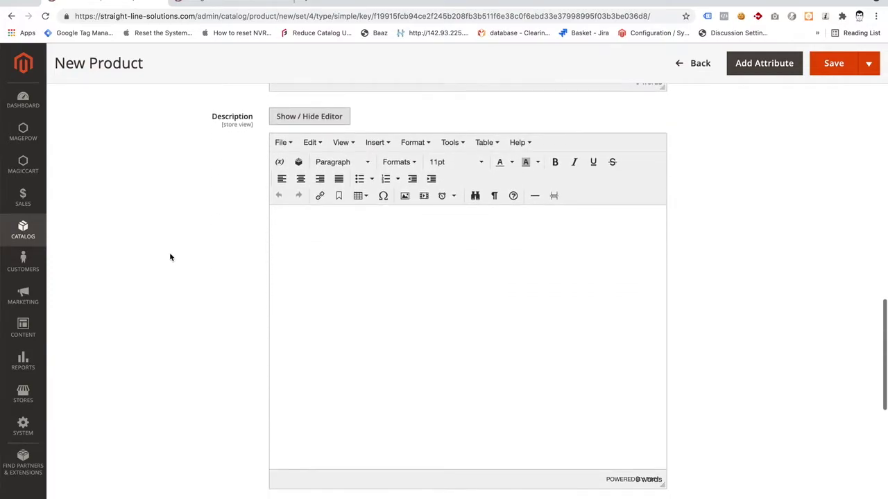
scroll(171, 257, down, 5)
scroll(170, 251, down, 3)
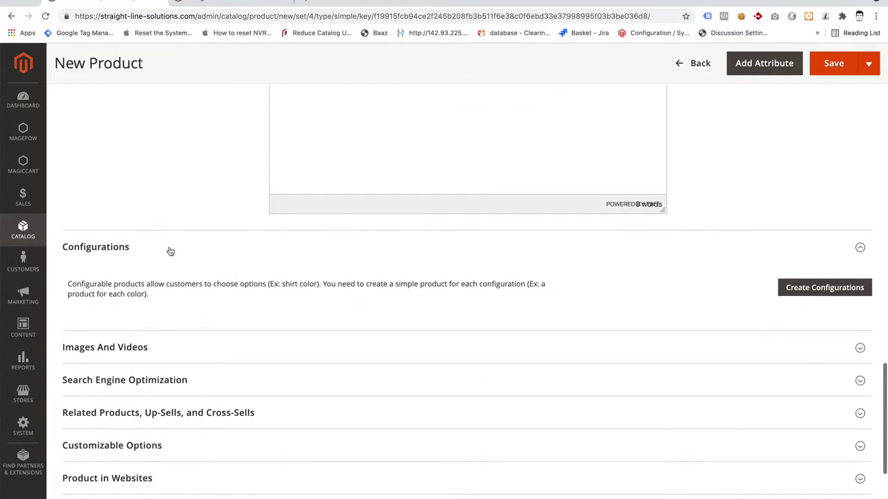
Collapse the Configurations section and upload fnl5tsu_1.jpg and fnl10tsu_1.jpg from the Downloads folder as product images
click(99, 248)
click(105, 281)
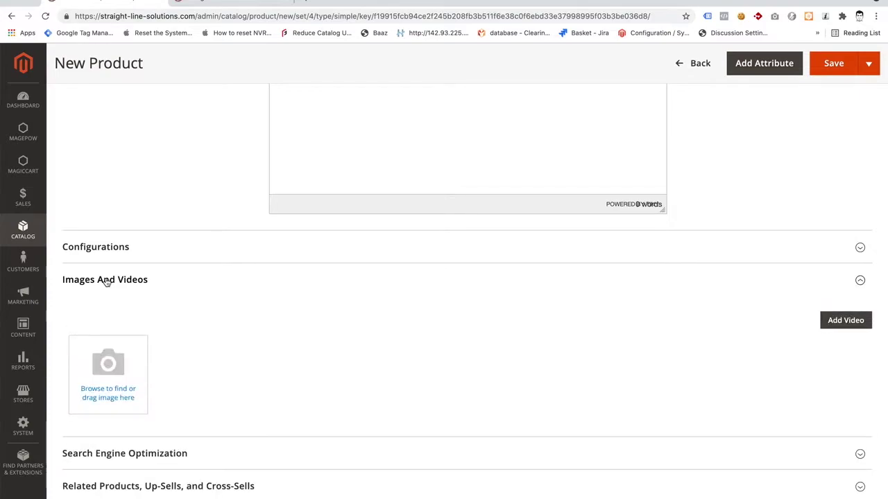
click(122, 352)
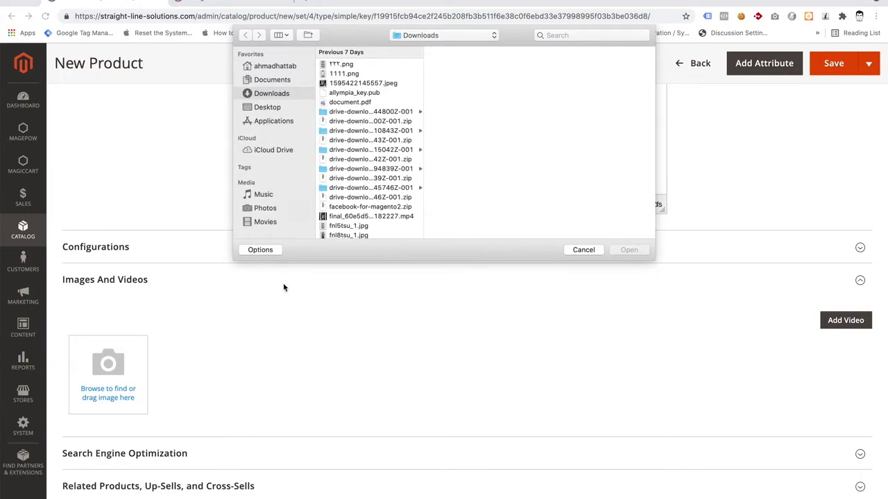
click(343, 227)
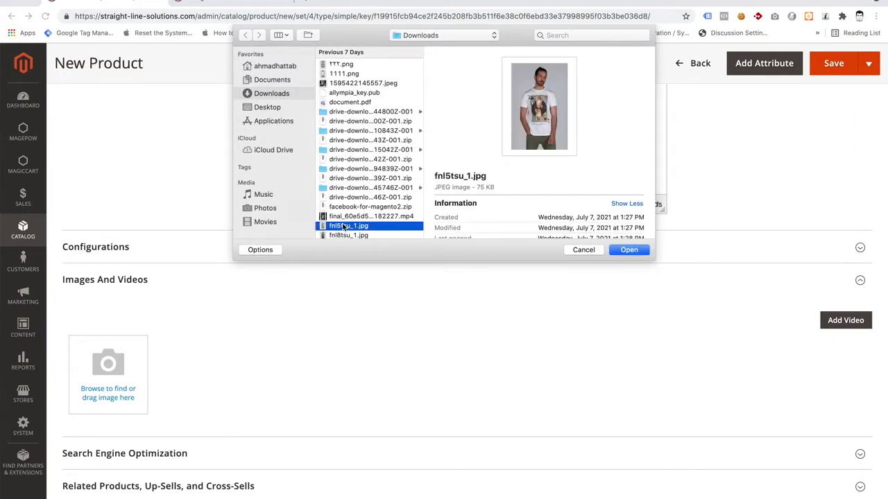
scroll(349, 217, down, 2)
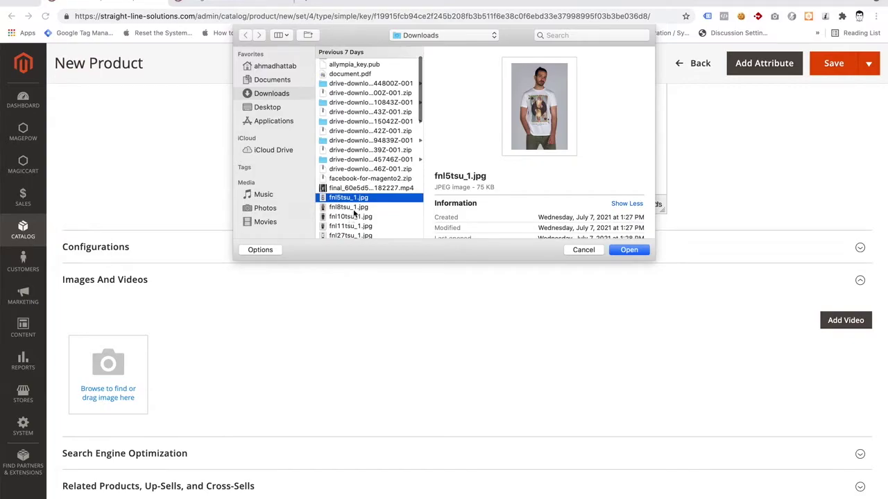
super+click(353, 215)
key(Return)
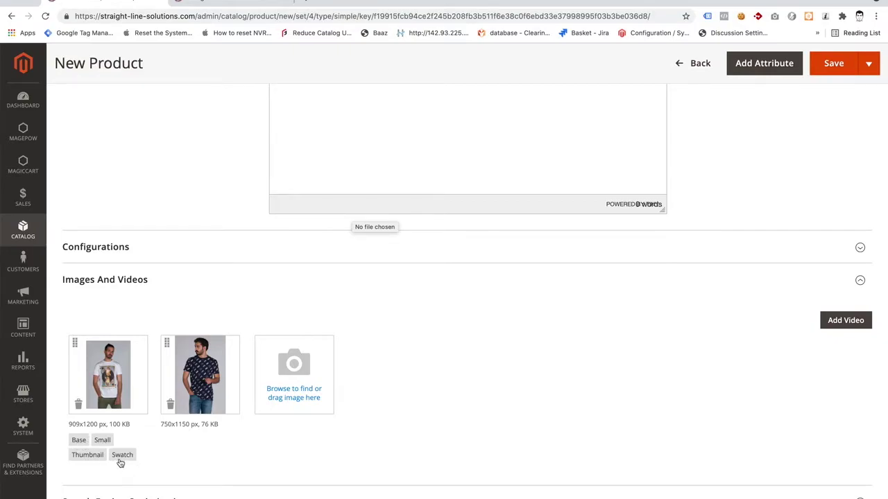
Assign the Base, Small, Thumbnail and Swatch roles to the second product image, the navy patterned T-shirt
click(222, 386)
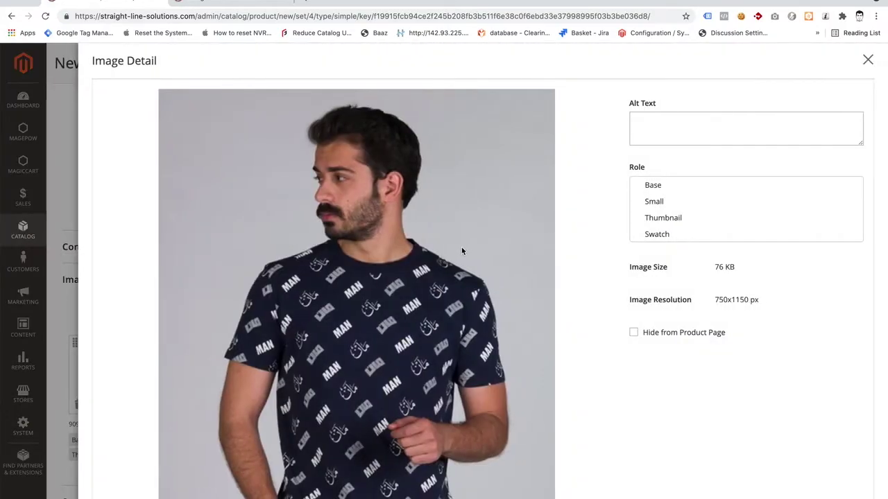
click(651, 187)
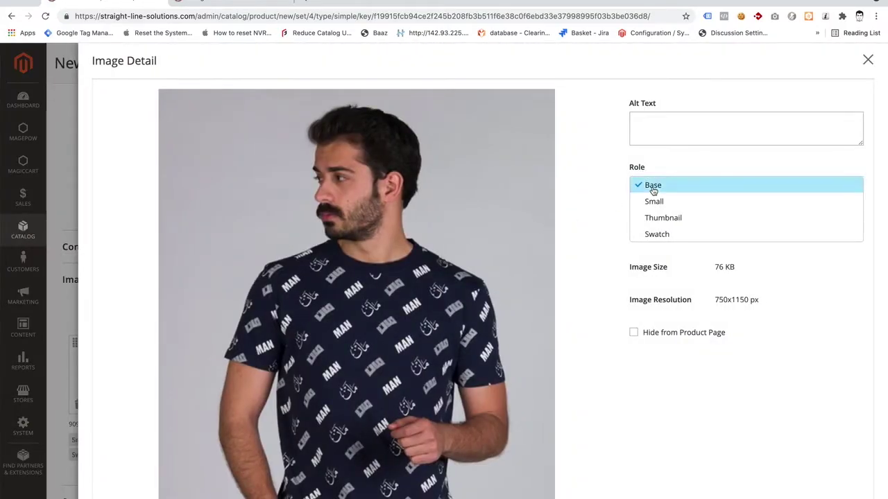
click(652, 201)
click(652, 216)
click(655, 234)
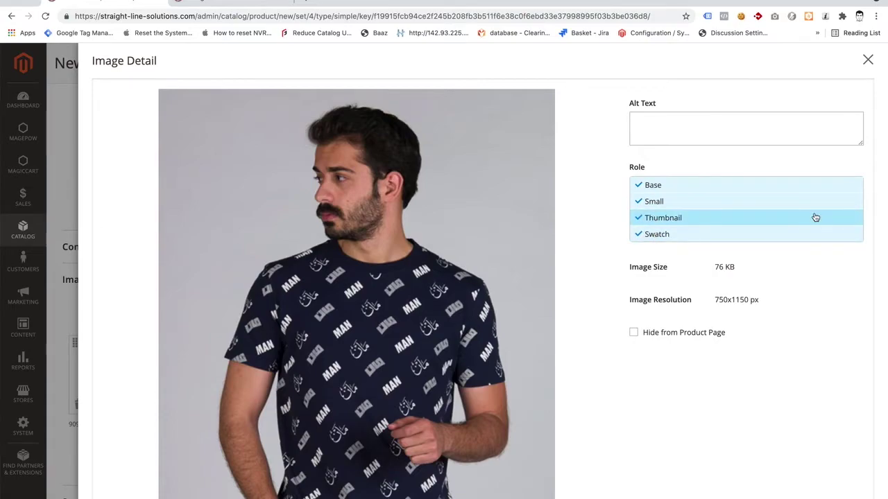
click(867, 59)
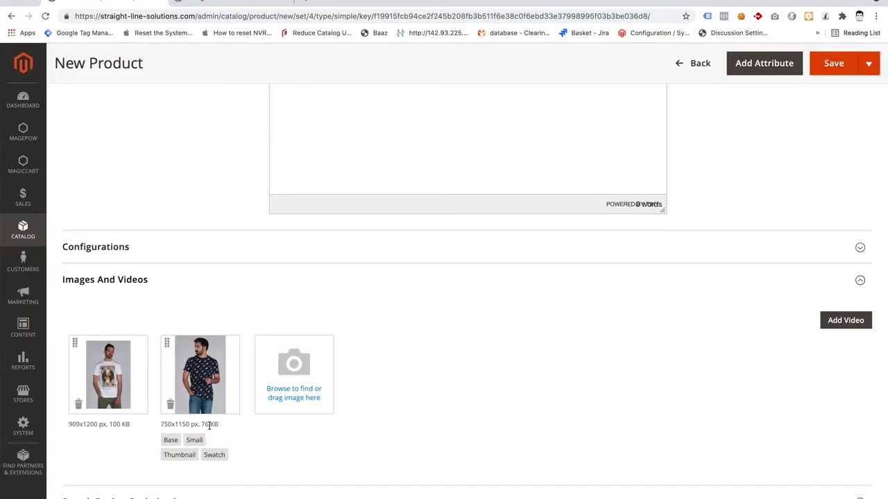
Expand Search Engine Optimization and examine its URL key and meta fields along with the remaining product sections below
scroll(182, 435, down, 5)
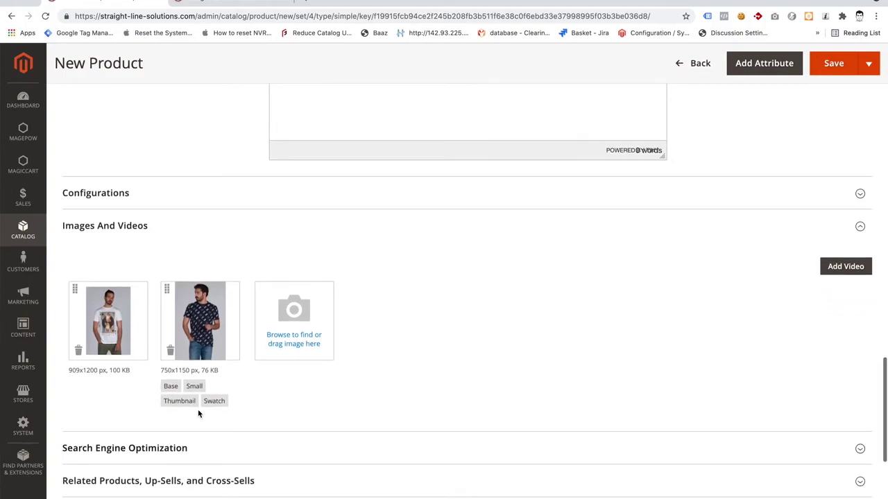
click(177, 349)
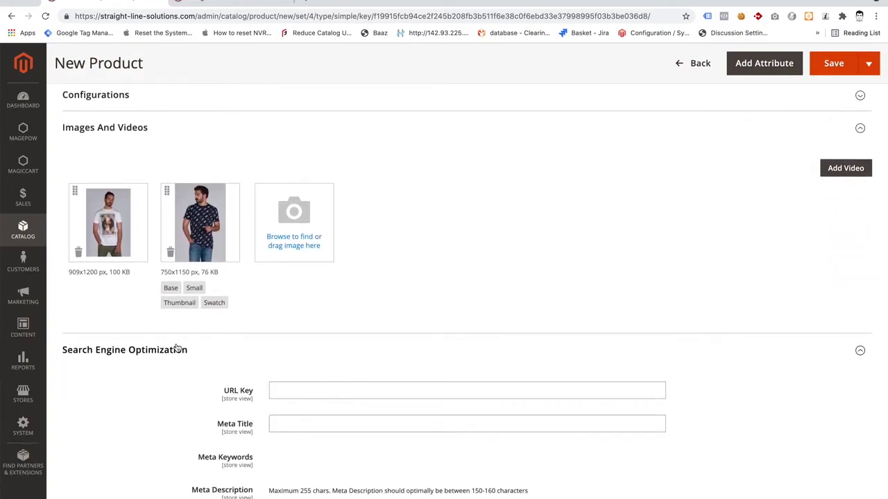
scroll(177, 347, down, 2)
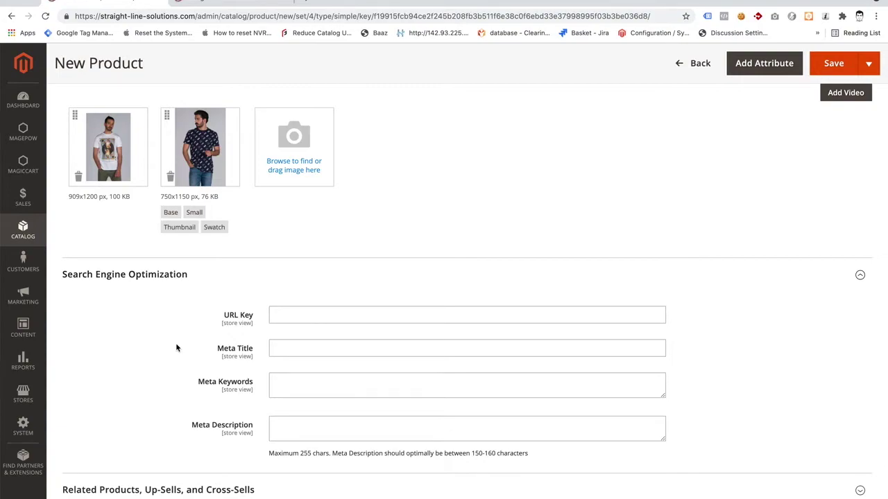
scroll(176, 348, down, 2)
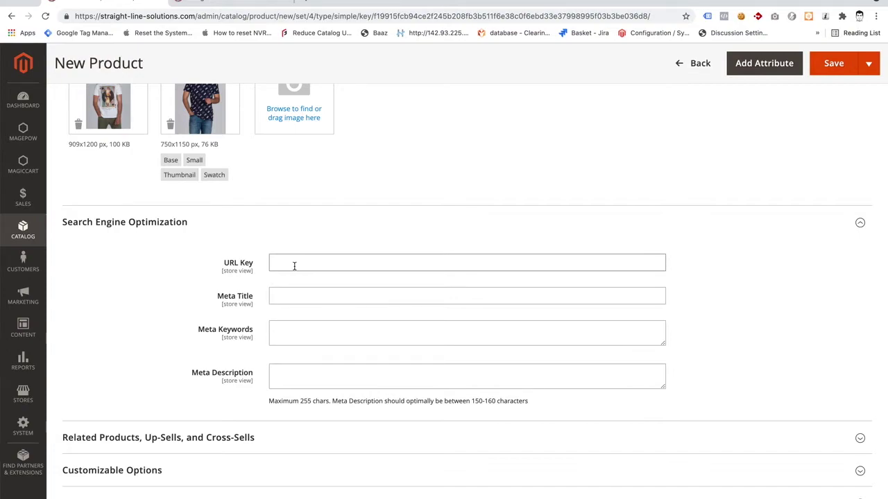
click(289, 297)
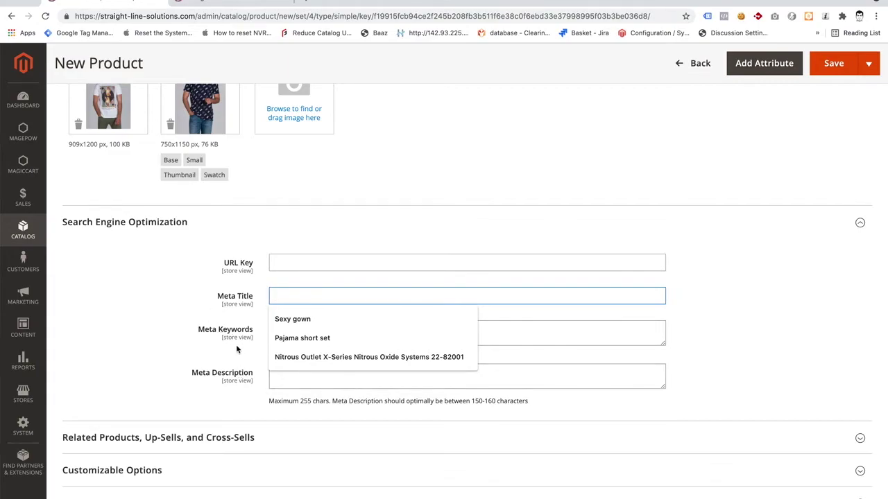
click(234, 329)
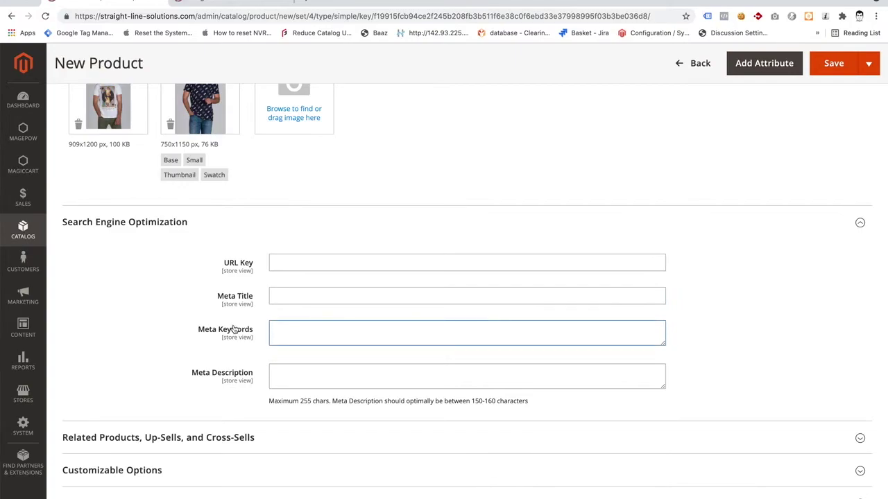
scroll(234, 330, down, 3)
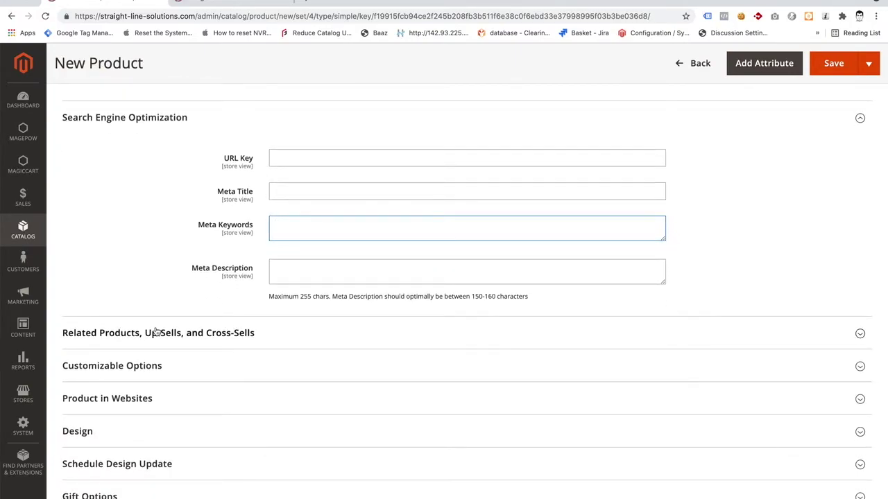
scroll(156, 333, down, 2)
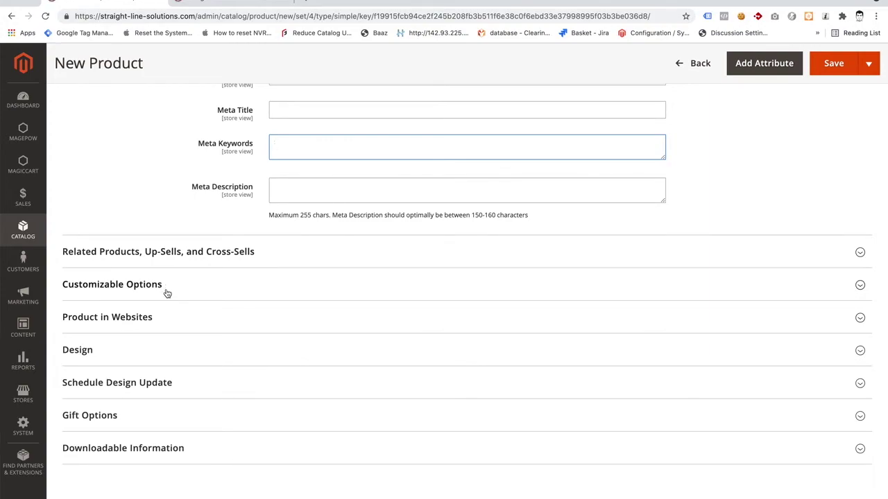
Expand the new product's Product in Websites section to check its website assignment, and collapse it again
click(155, 317)
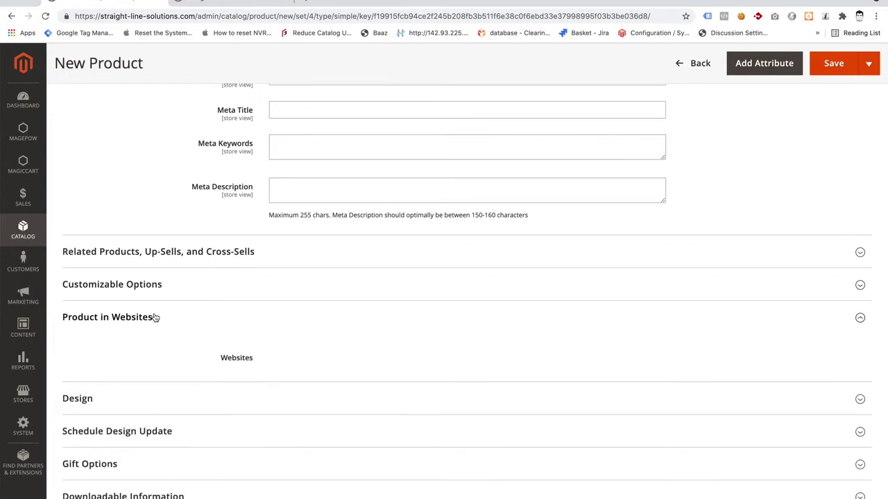
click(156, 317)
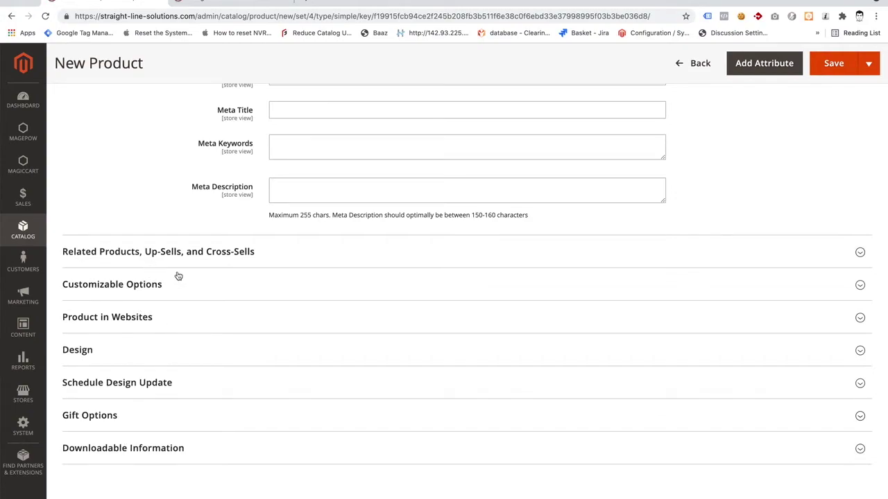
scroll(180, 274, up, 2)
scroll(347, 279, up, 5)
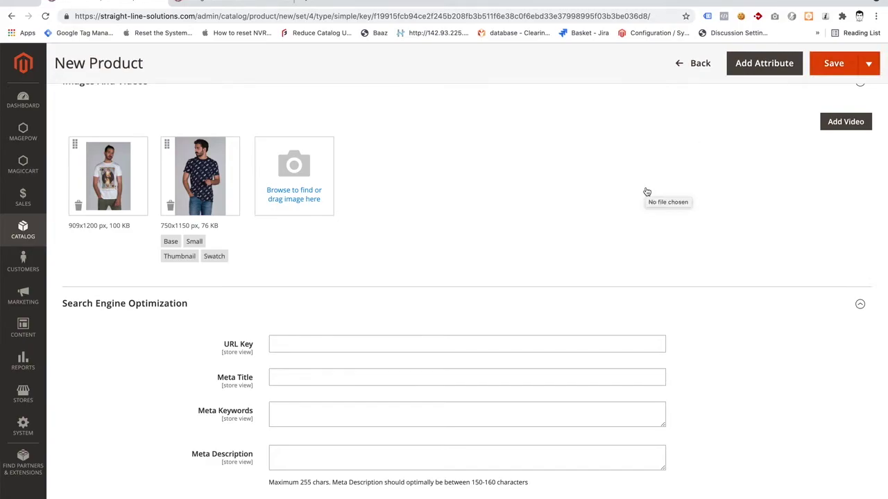
Leave the new product without saving, return to the product list and remove its active keyword filter
click(696, 64)
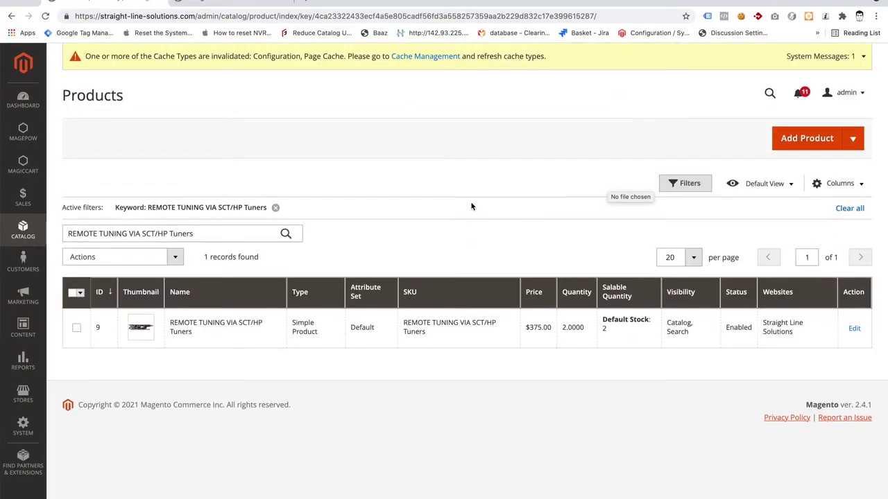
click(275, 207)
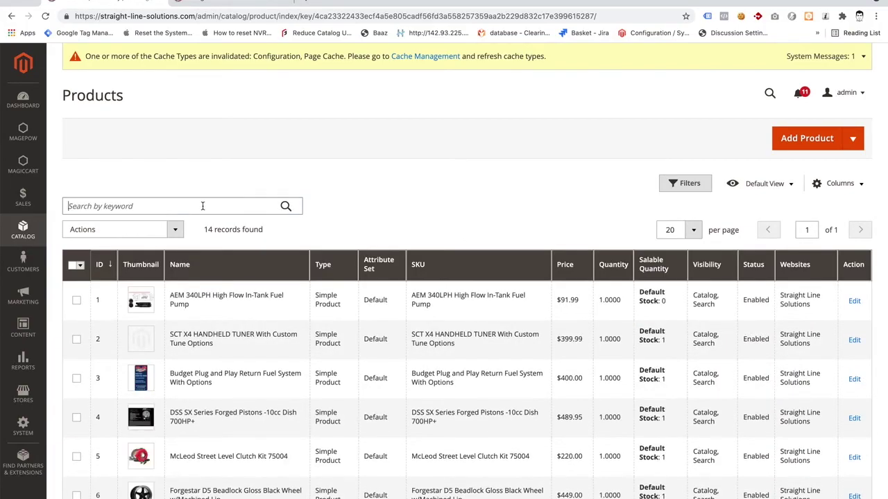
click(202, 205)
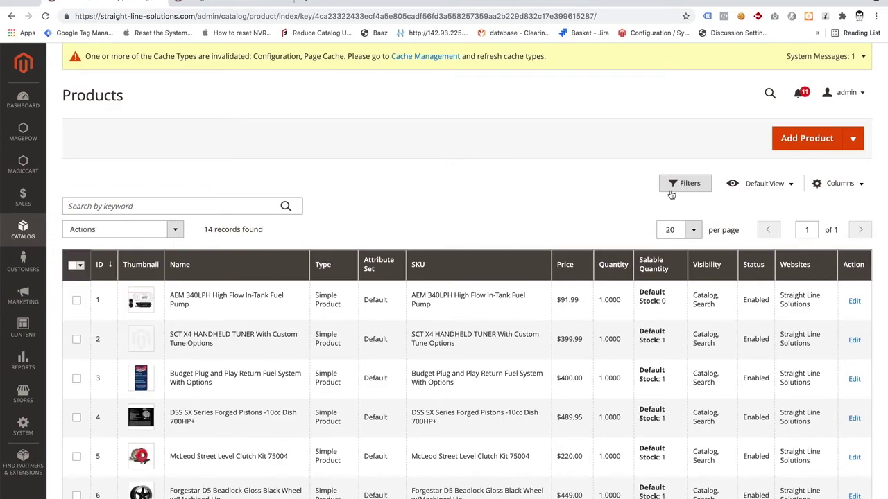
Review the product list's filter options, including SKU, and open AEM 340LPH High Flow In-Tank Fuel Pump for editing
click(688, 185)
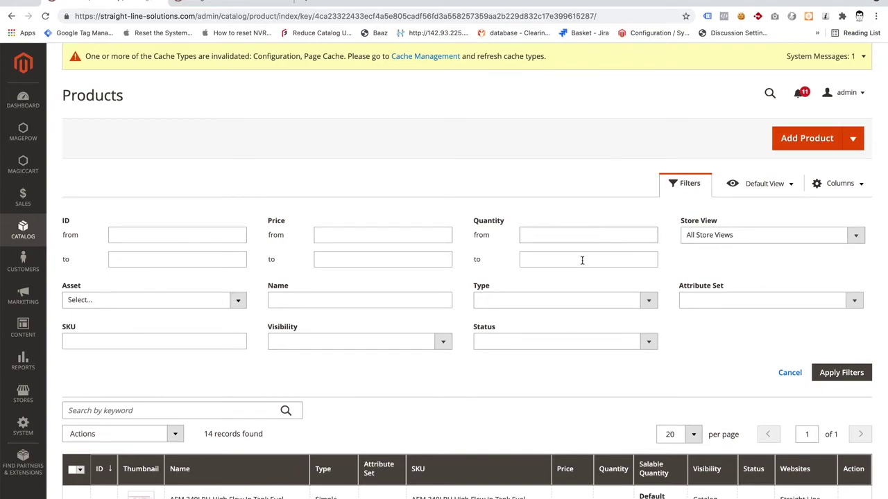
click(170, 339)
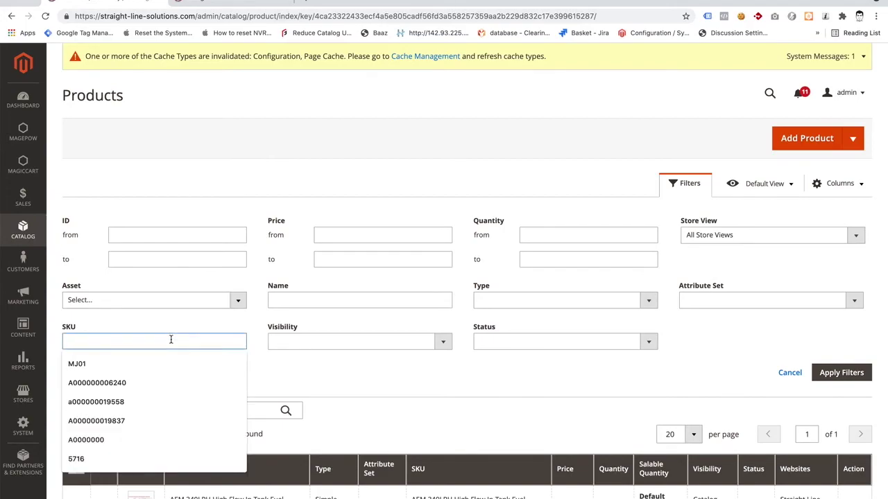
click(348, 394)
scroll(817, 399, down, 2)
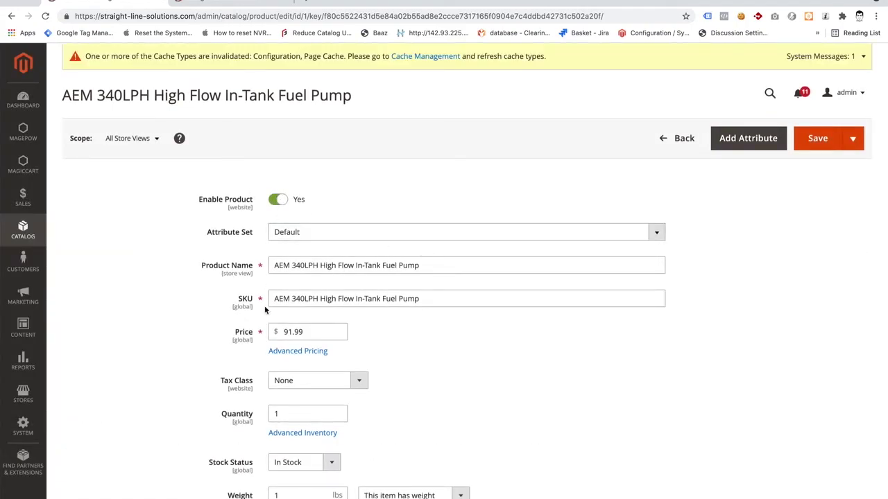
View the fuel pump's Advanced Pricing options for special price, cost and customer group price, and close them
scroll(264, 310, down, 1)
click(268, 299)
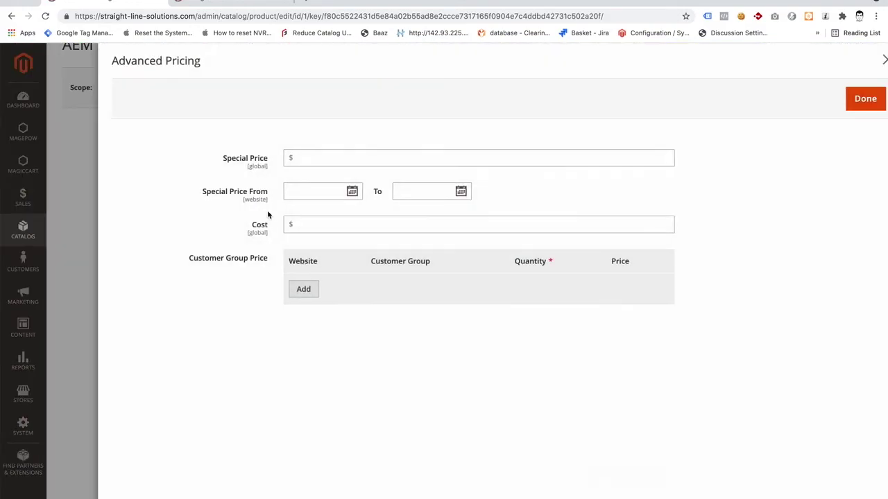
click(63, 246)
Review the fuel pump's weight and remaining general fields, and set Featured Product to No
scroll(63, 247, down, 4)
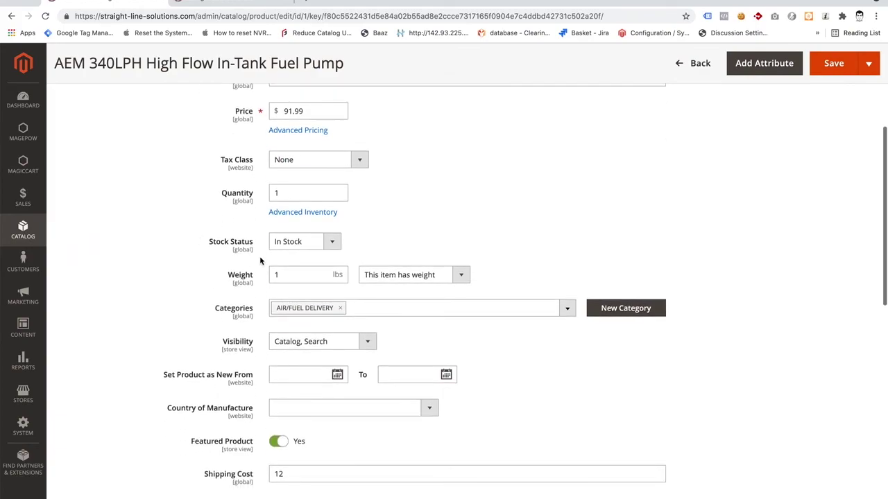
scroll(265, 238, down, 1)
double_click(297, 229)
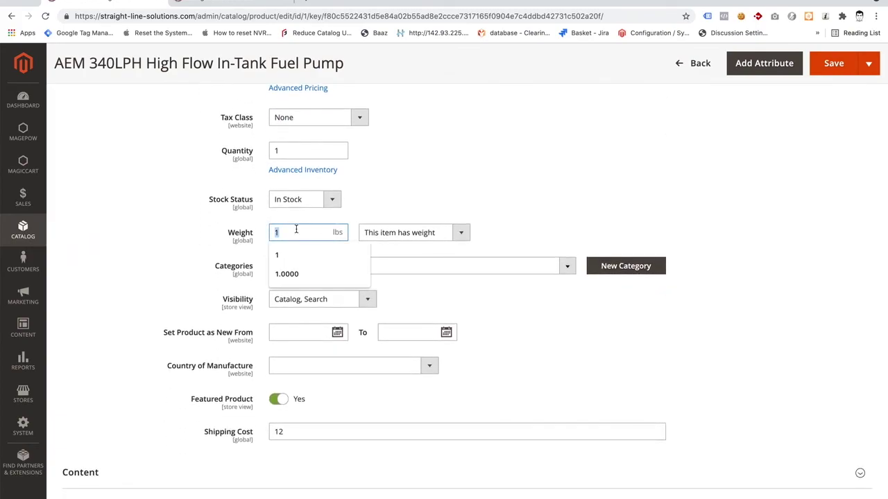
scroll(132, 286, down, 5)
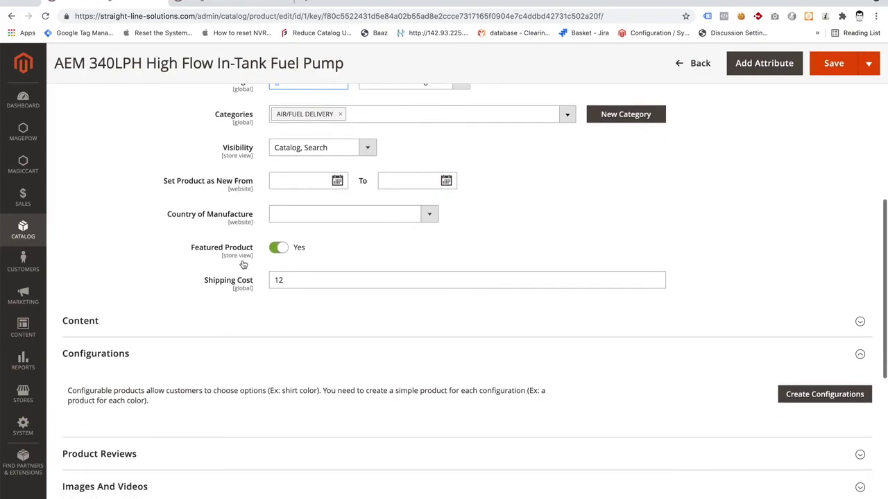
click(273, 252)
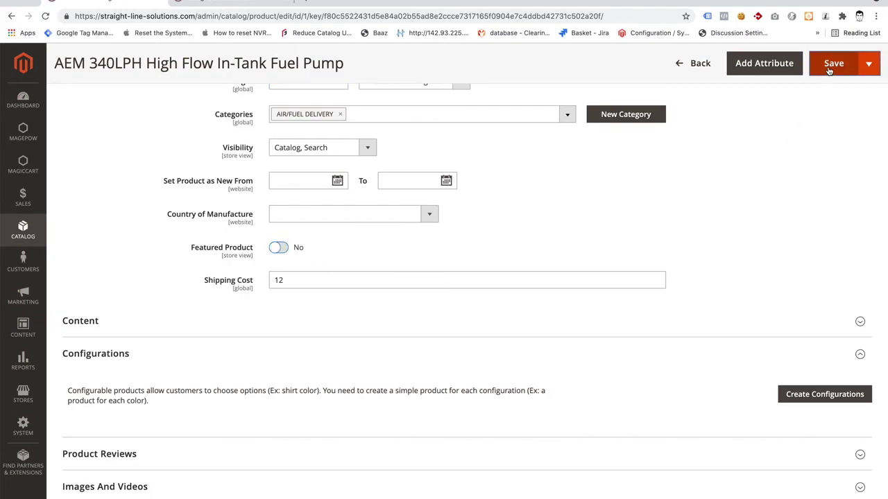